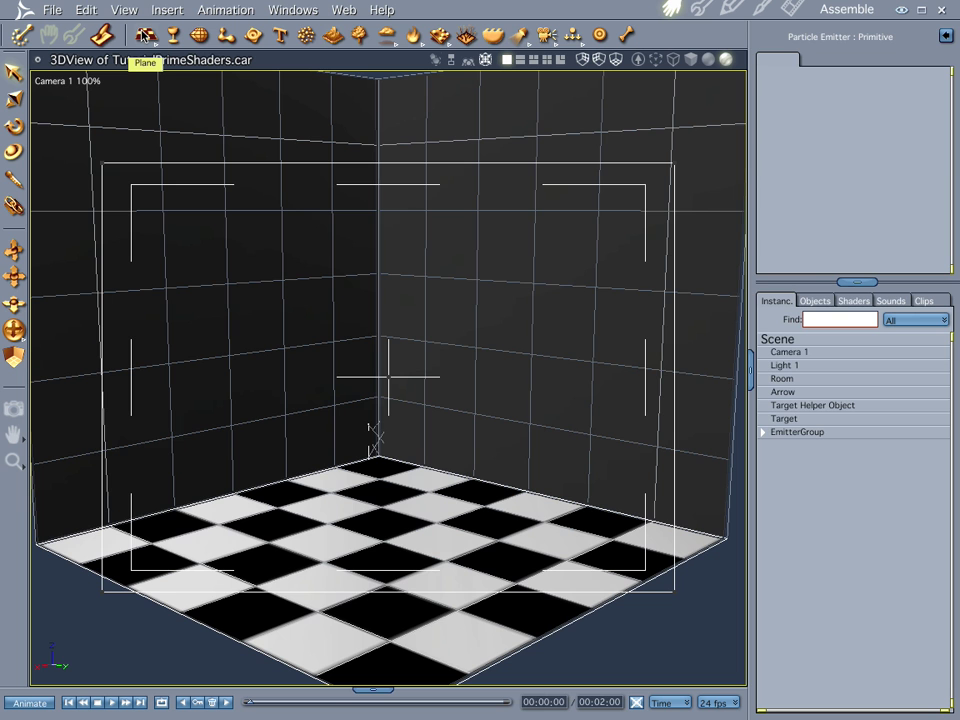
- Place a plane primitive on the room floor and edit its shader as a new master
{"action": "left_click_drag", "start_coordinate": [145, 36], "coordinate": [267, 469]}
{"action": "left_click_drag", "start_coordinate": [258, 513], "coordinate": [257, 509]}
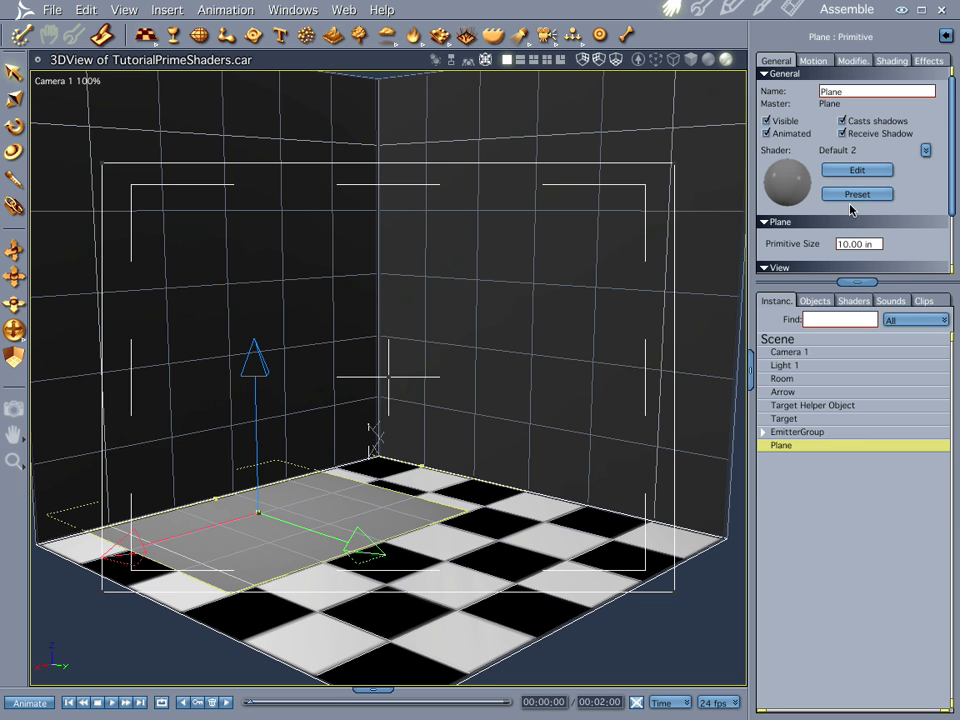
{"action": "left_click", "coordinate": [856, 171]}
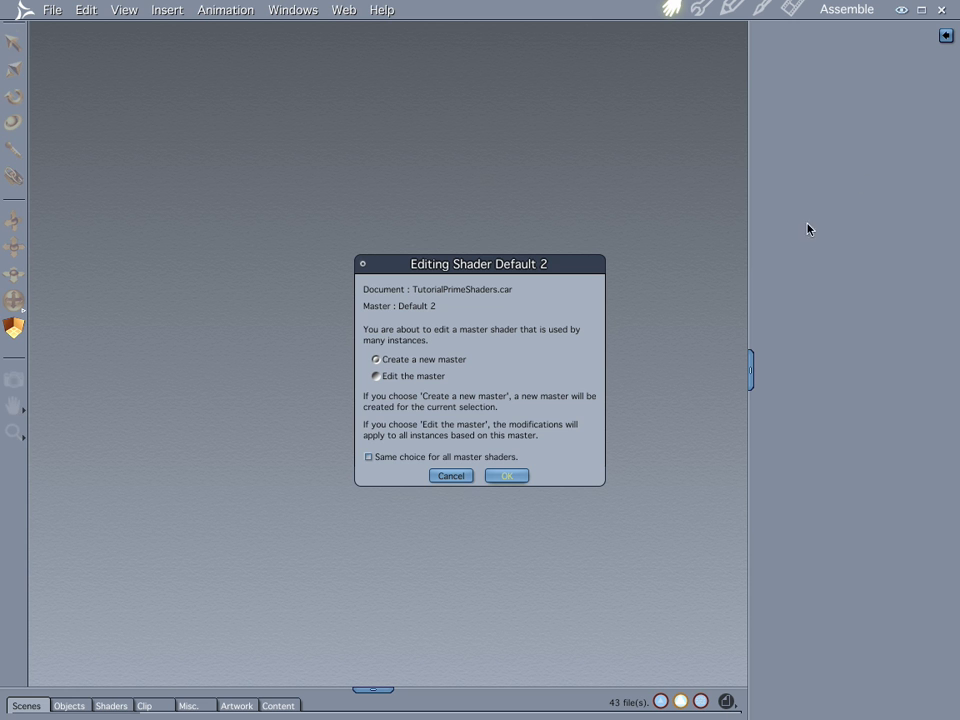
{"action": "left_click", "coordinate": [510, 478]}
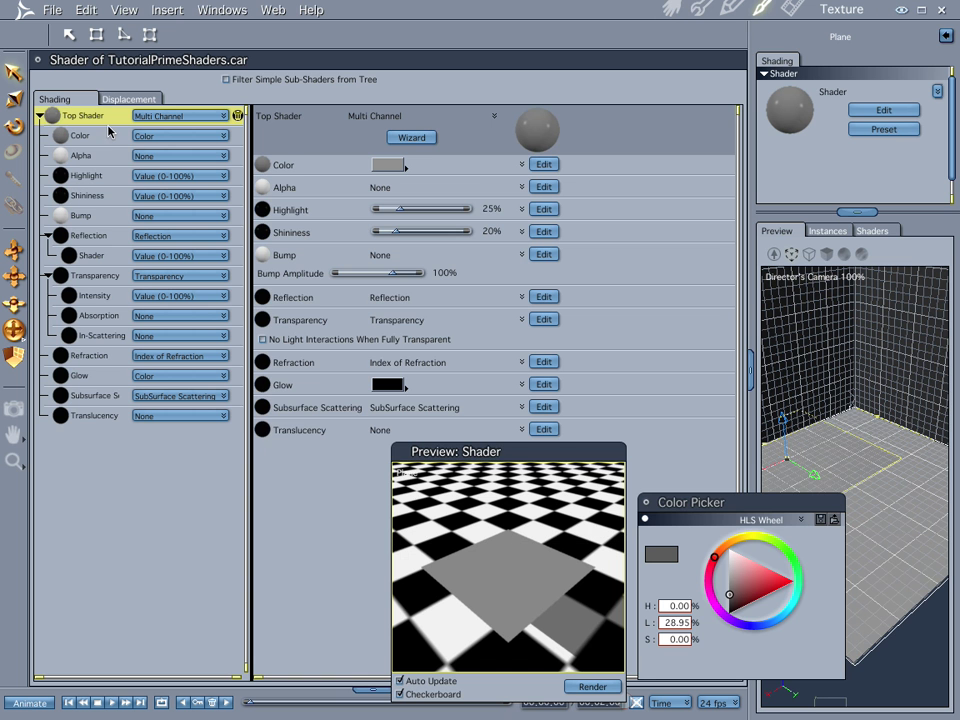
- Switch the shader's Color channel to a Texture Map
{"action": "left_click", "coordinate": [105, 139]}
{"action": "left_click", "coordinate": [172, 137]}
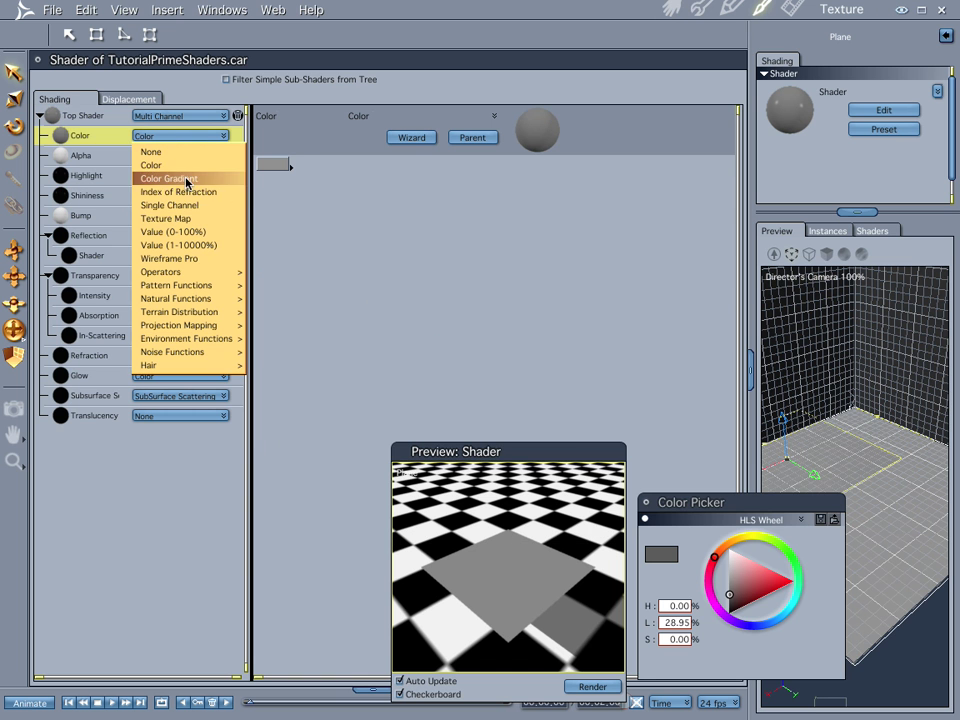
{"action": "left_click", "coordinate": [204, 219]}
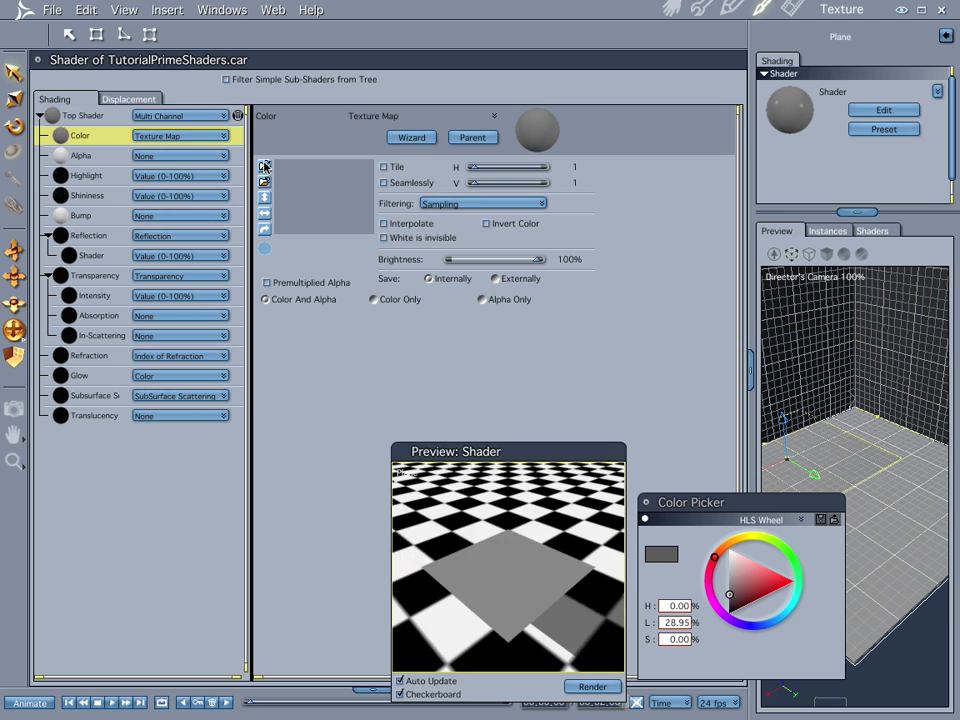
- Load snowflake1.tif from the Snowflakes folder as the Color texture, confirming TIFF format
{"action": "left_click", "coordinate": [297, 185]}
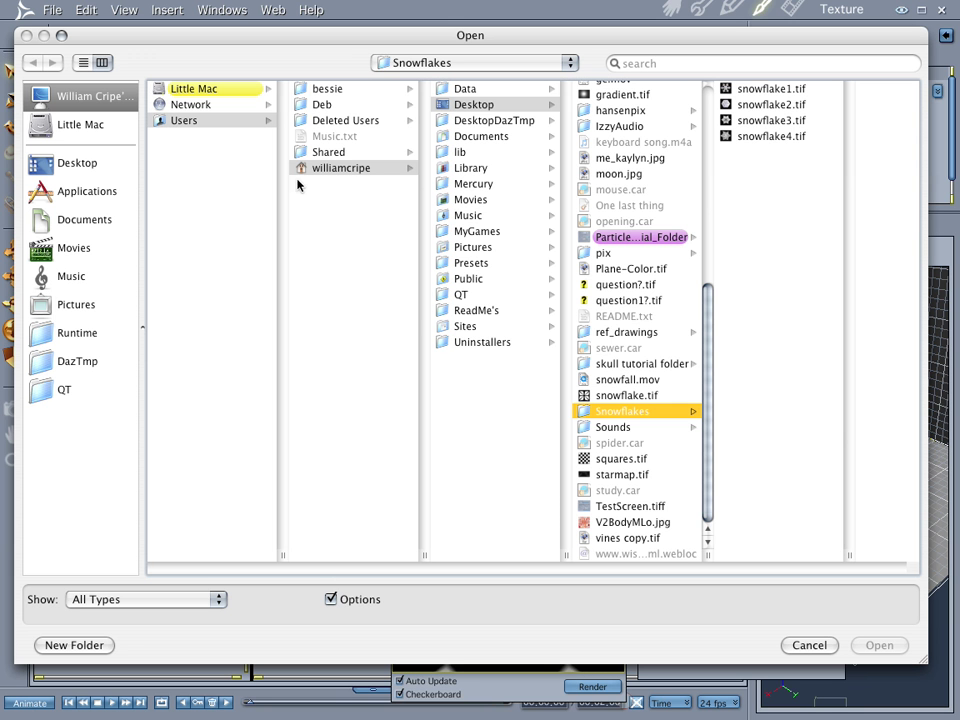
{"action": "left_click", "coordinate": [760, 89]}
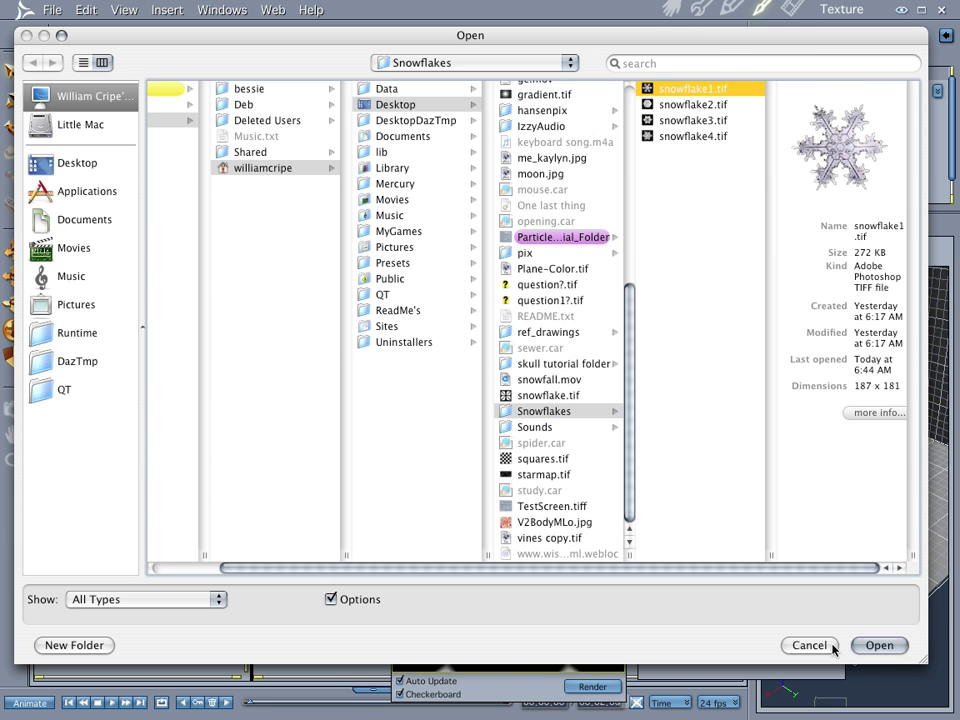
{"action": "left_click", "coordinate": [877, 645]}
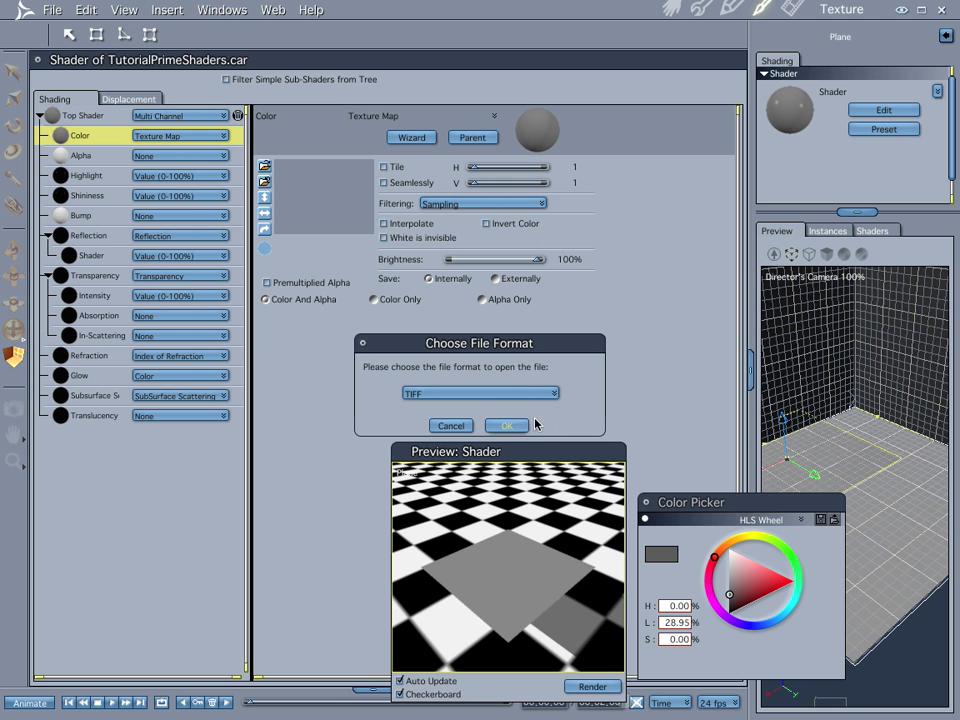
{"action": "left_click", "coordinate": [506, 427]}
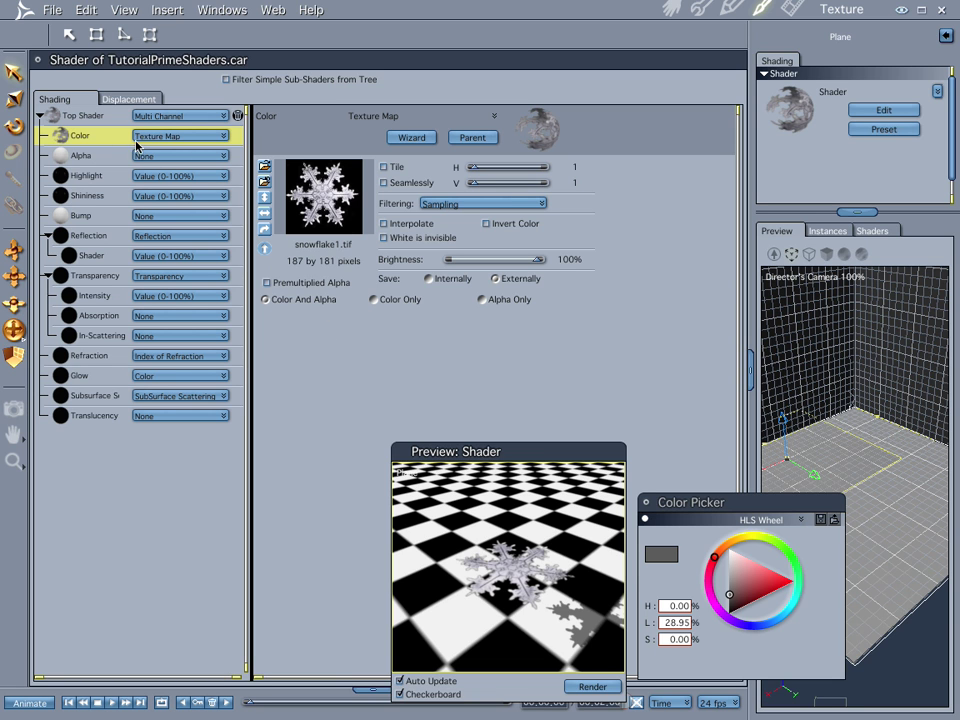
- Set the Glow channel to a grey of about 30% lightness and return to Assemble
{"action": "left_click", "coordinate": [100, 378]}
{"action": "left_click", "coordinate": [274, 164]}
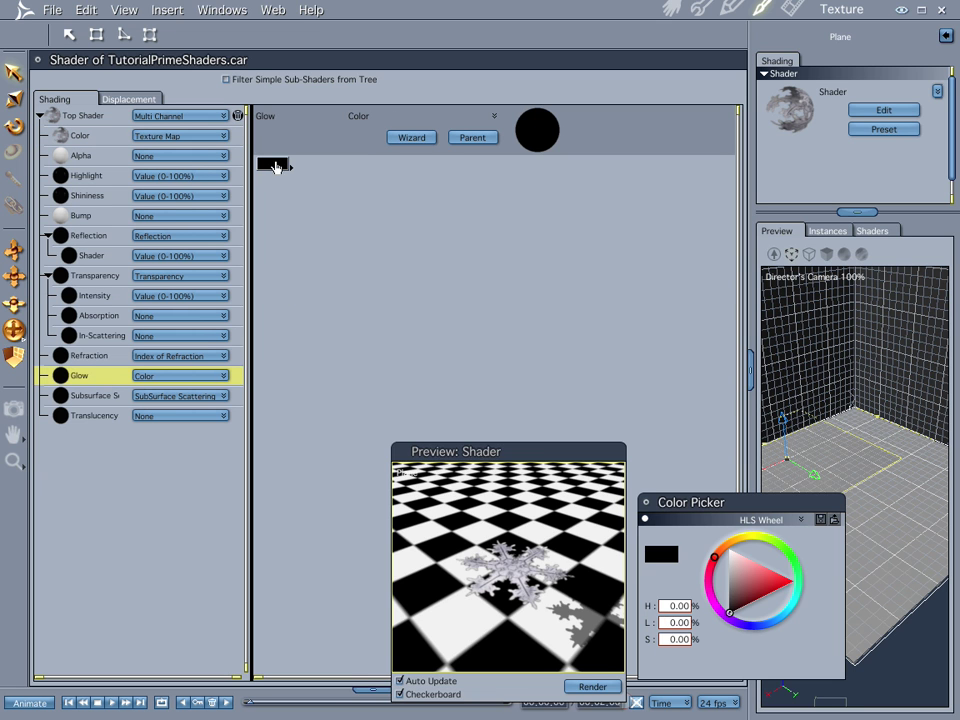
{"action": "left_click_drag", "start_coordinate": [729, 613], "coordinate": [726, 597]}
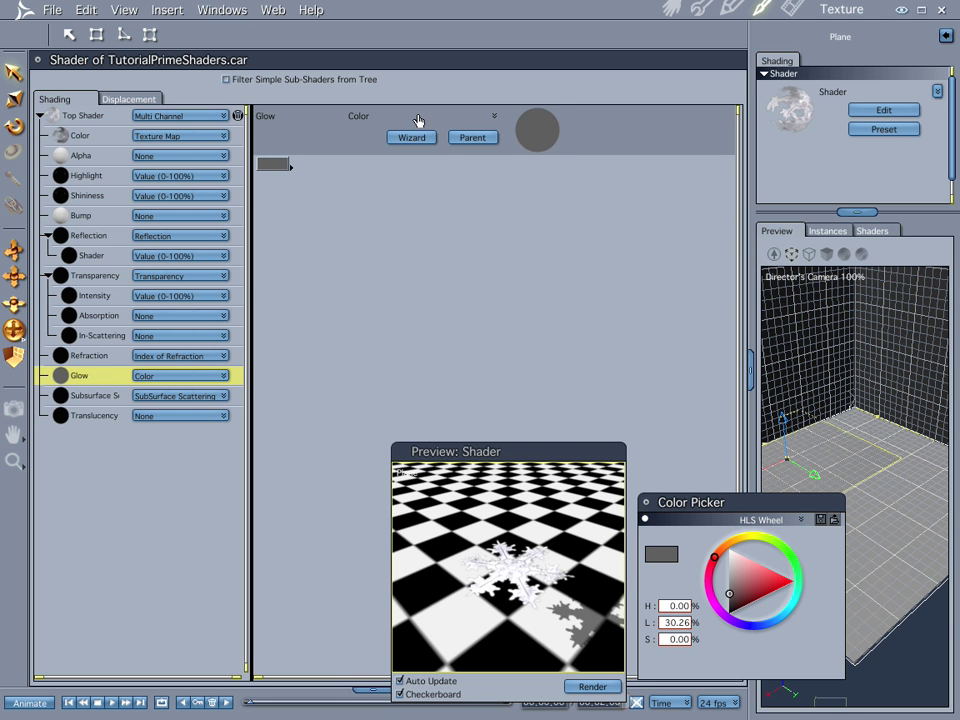
{"action": "left_click", "coordinate": [673, 9]}
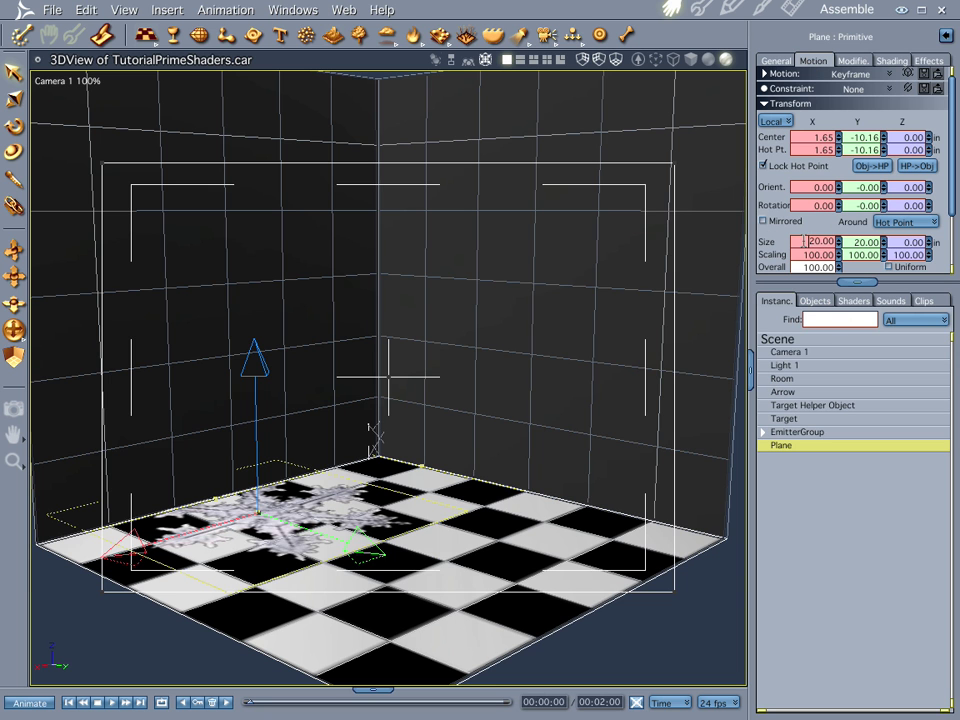
- Set the plane's Size X to 1 (scale 5.00) and move it along Y to -14.19
{"action": "key", "text": "Return"}
{"action": "type", "text": "1"}
{"action": "key", "text": "Tab"}
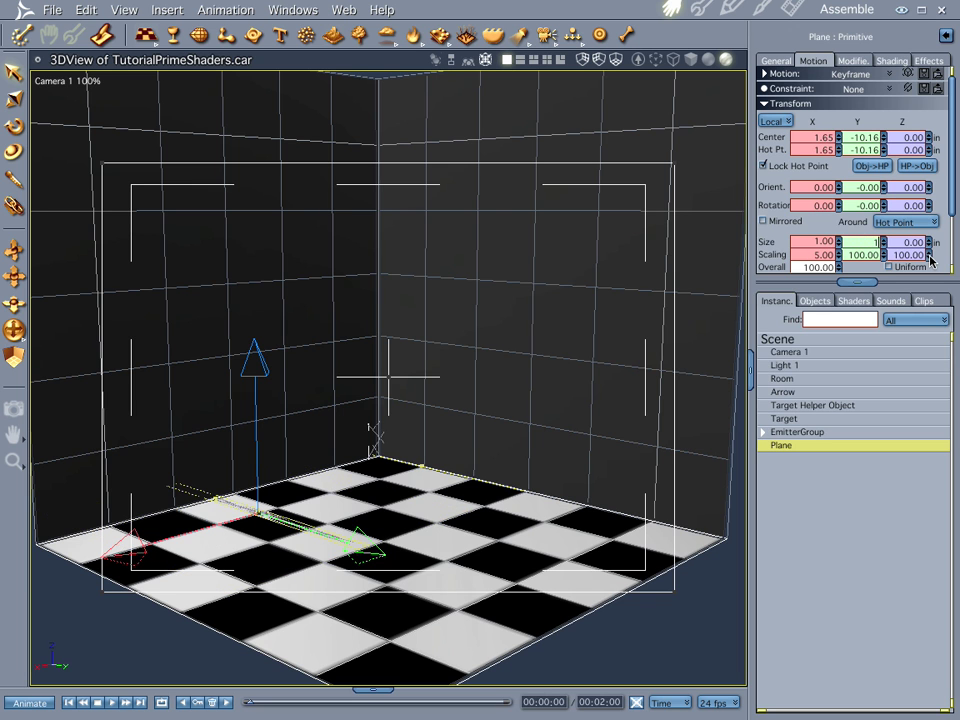
{"action": "key", "text": "Tab"}
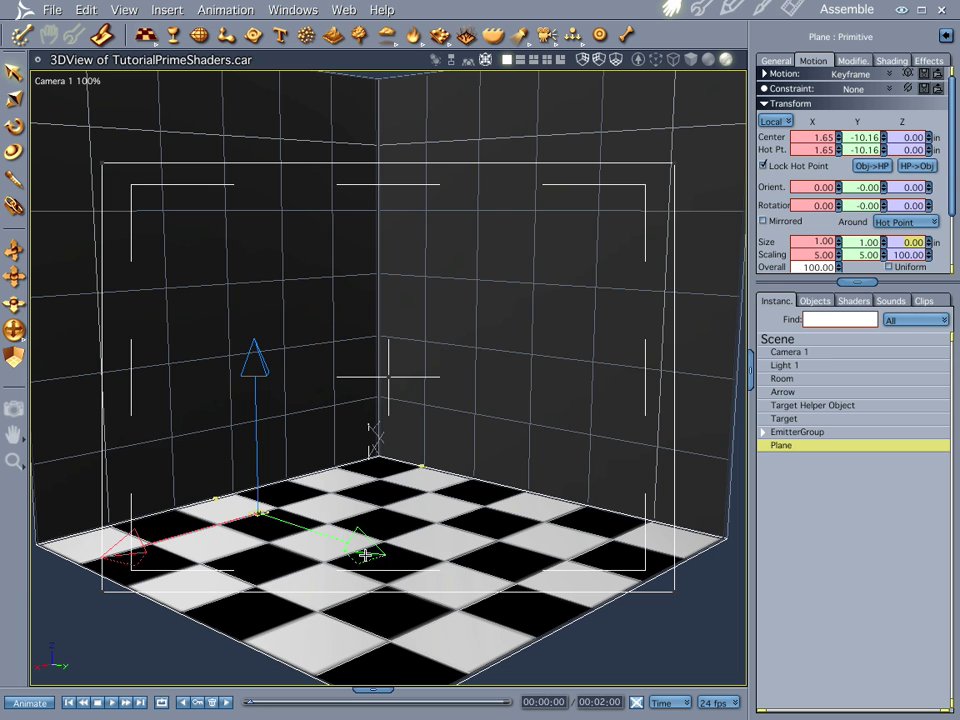
{"action": "left_click_drag", "start_coordinate": [370, 553], "coordinate": [322, 544]}
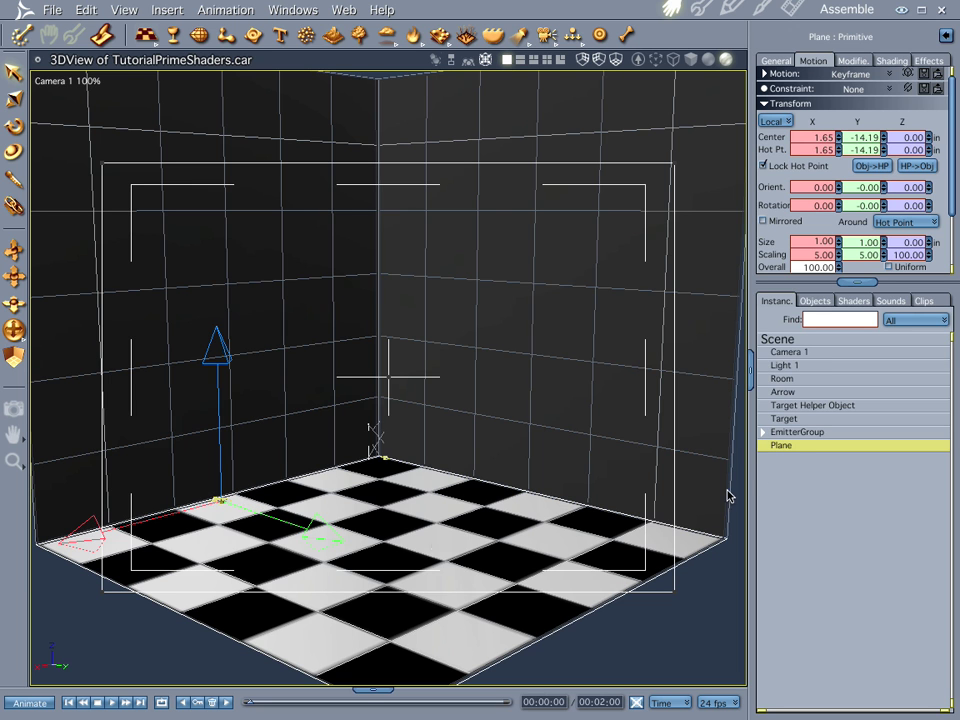
- Duplicate the plane into four copies and select the second Plane, cancelling the master dialog
{"action": "key", "text": "ctrl+d"}
{"action": "key", "text": "ctrl+d"}
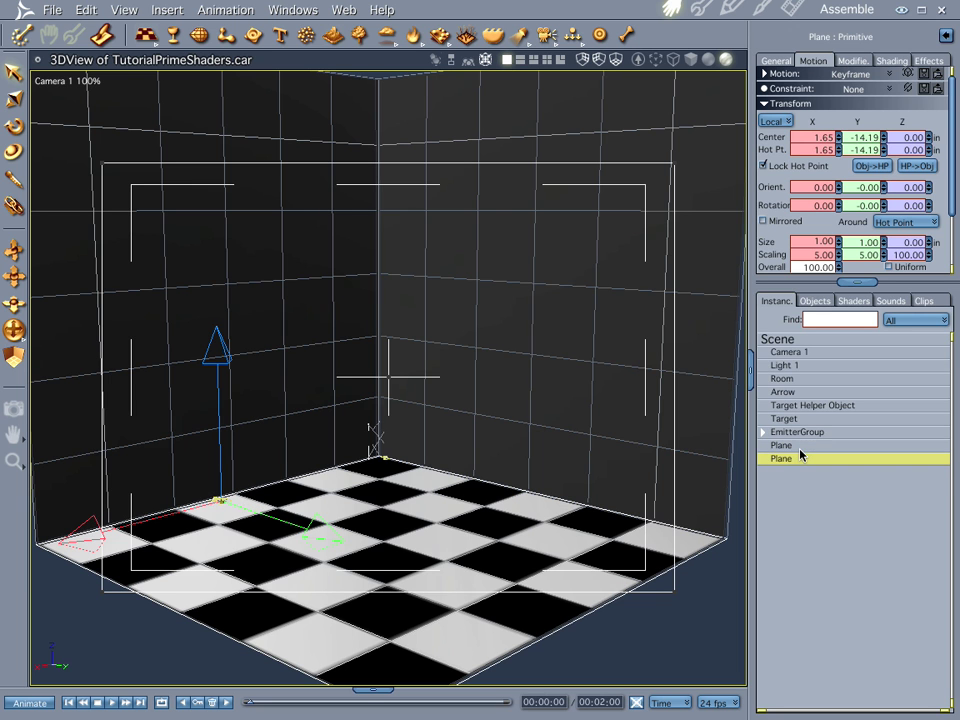
{"action": "key", "text": "ctrl+d"}
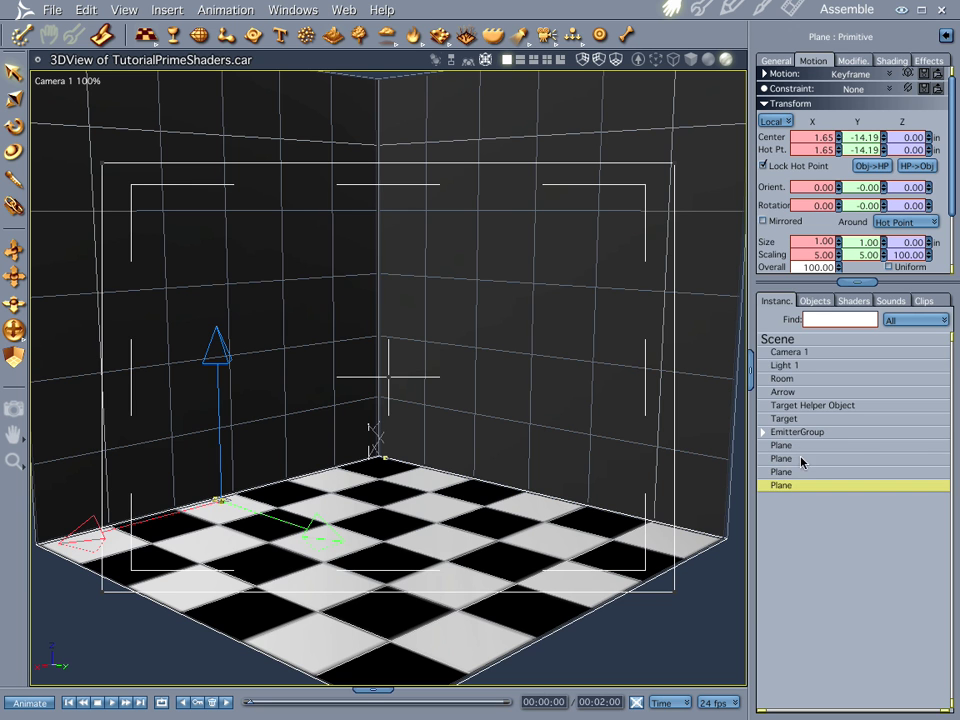
{"action": "left_click", "coordinate": [790, 459]}
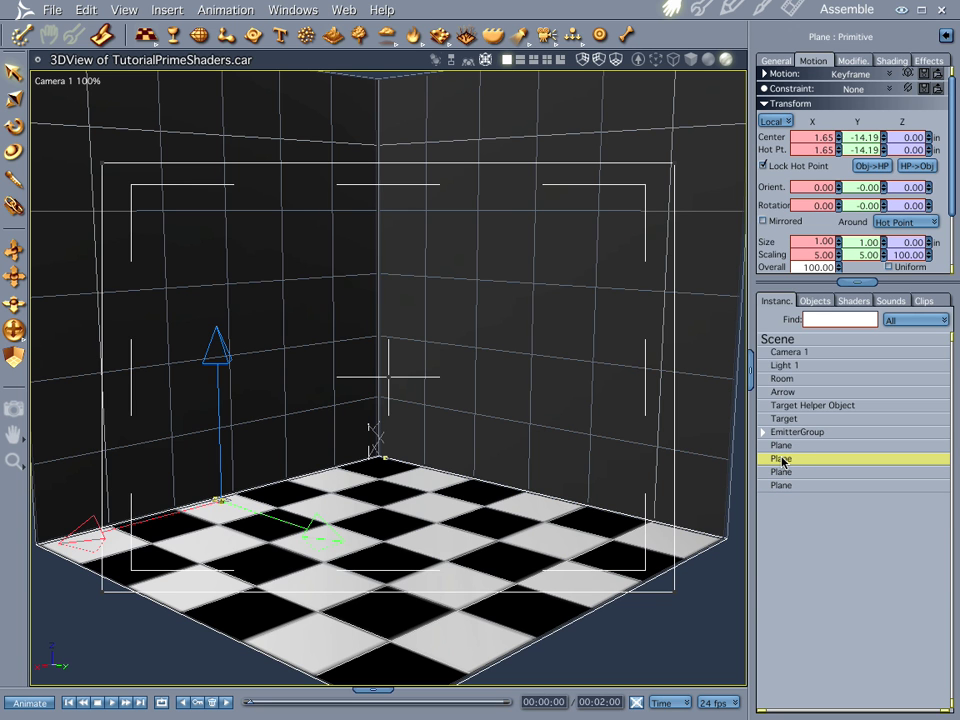
{"action": "double_click", "coordinate": [783, 459]}
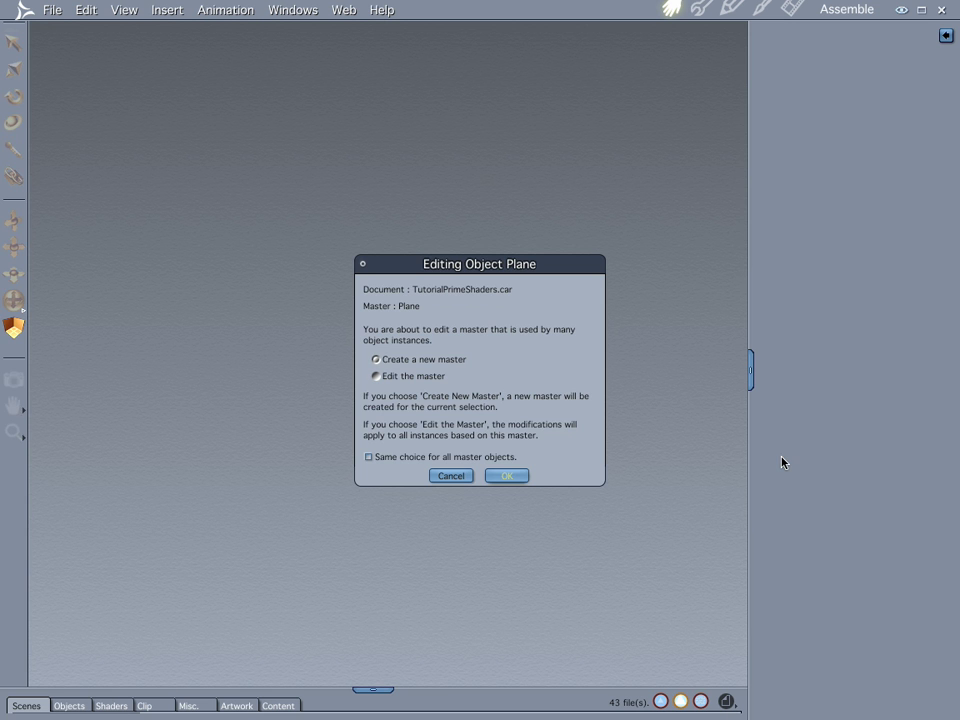
{"action": "left_click", "coordinate": [450, 476]}
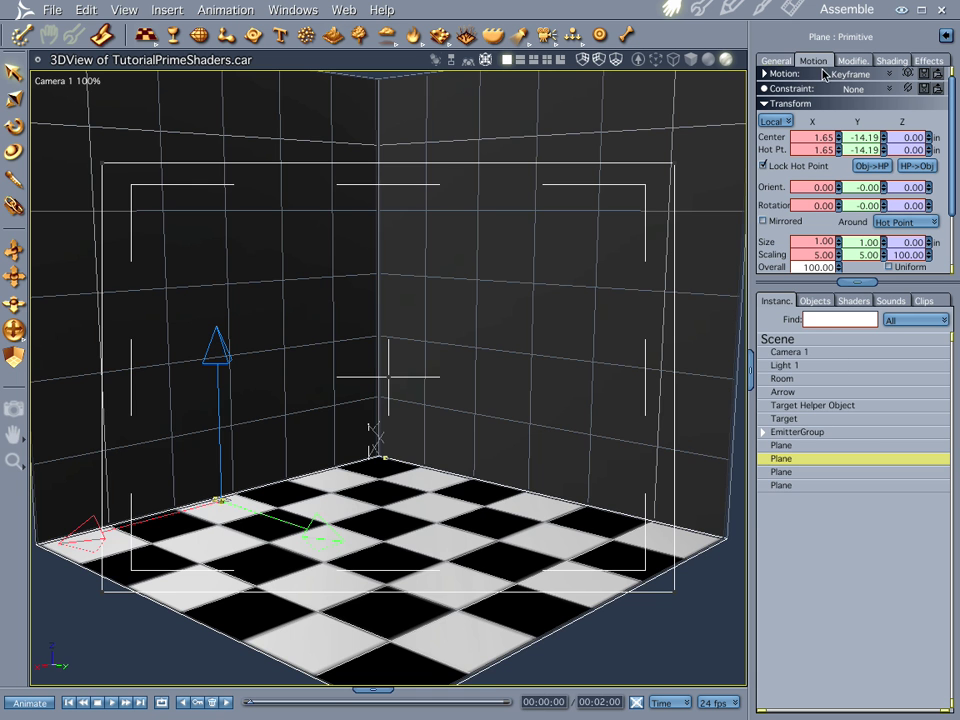
- Give the second plane its own new master shader, Shader 4
{"action": "left_click", "coordinate": [851, 61]}
{"action": "left_click", "coordinate": [776, 61]}
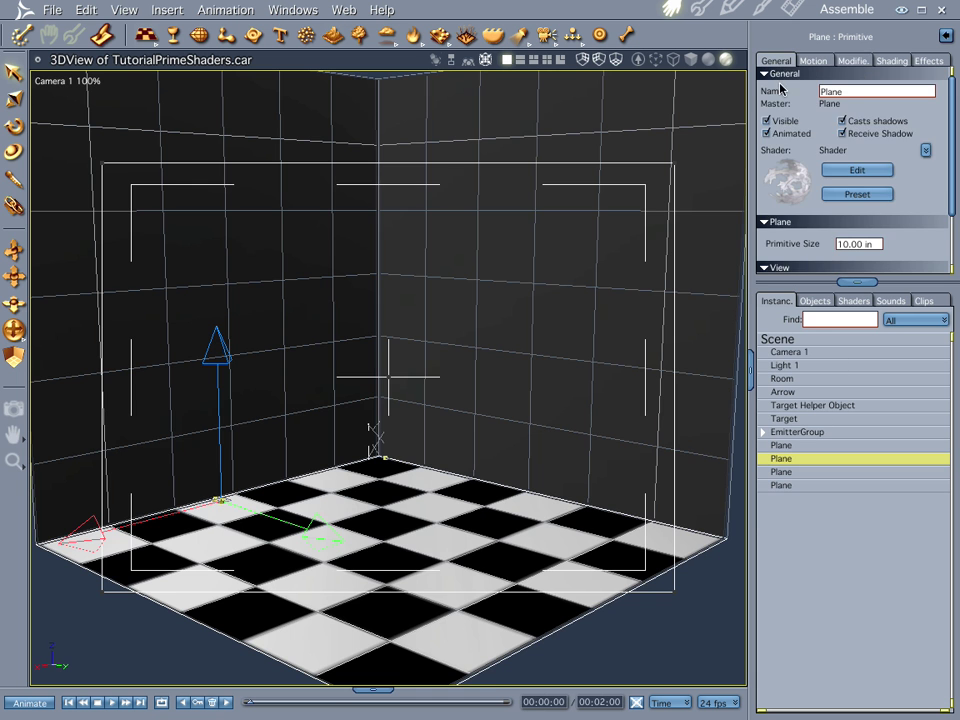
{"action": "left_click", "coordinate": [857, 170]}
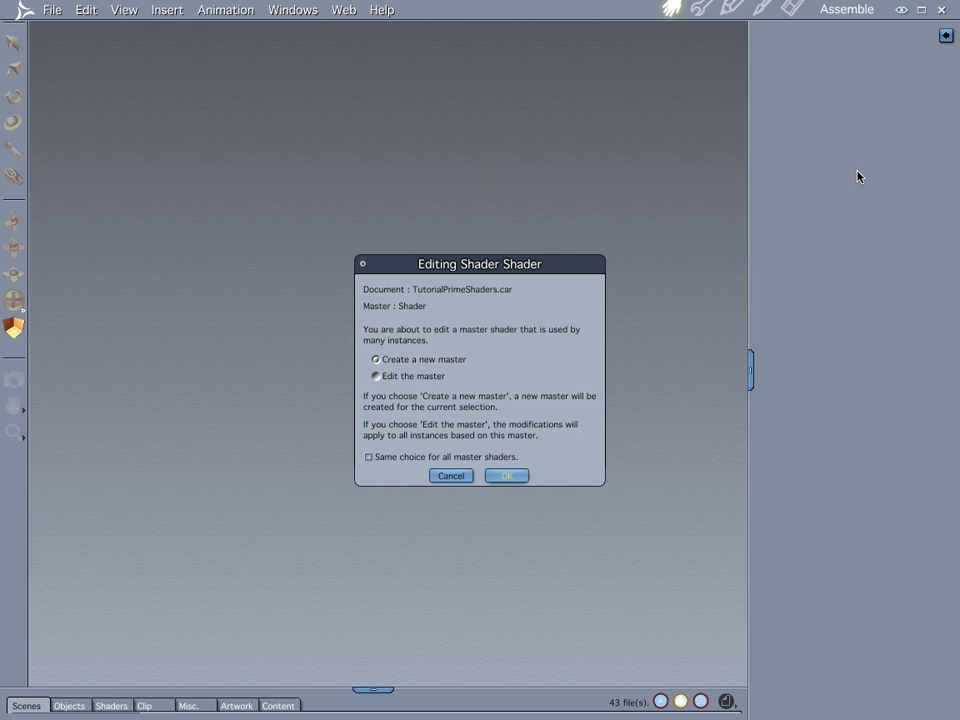
{"action": "left_click", "coordinate": [498, 477]}
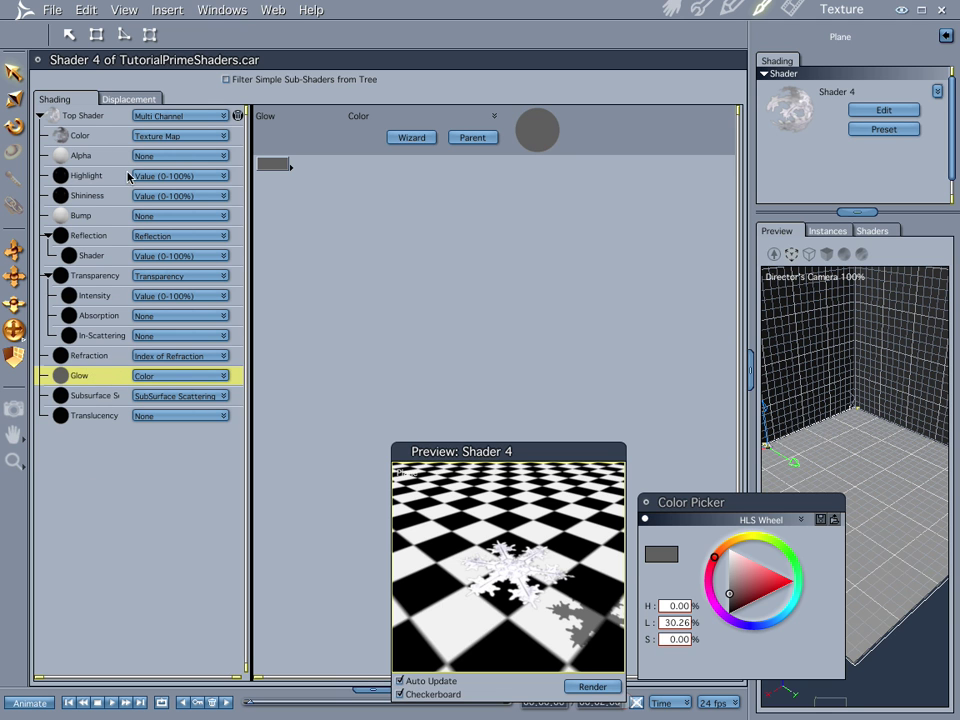
- Load snowflake2.tif as Shader 4's Color texture in TIFF format, then return to Assemble
{"action": "left_click", "coordinate": [99, 136]}
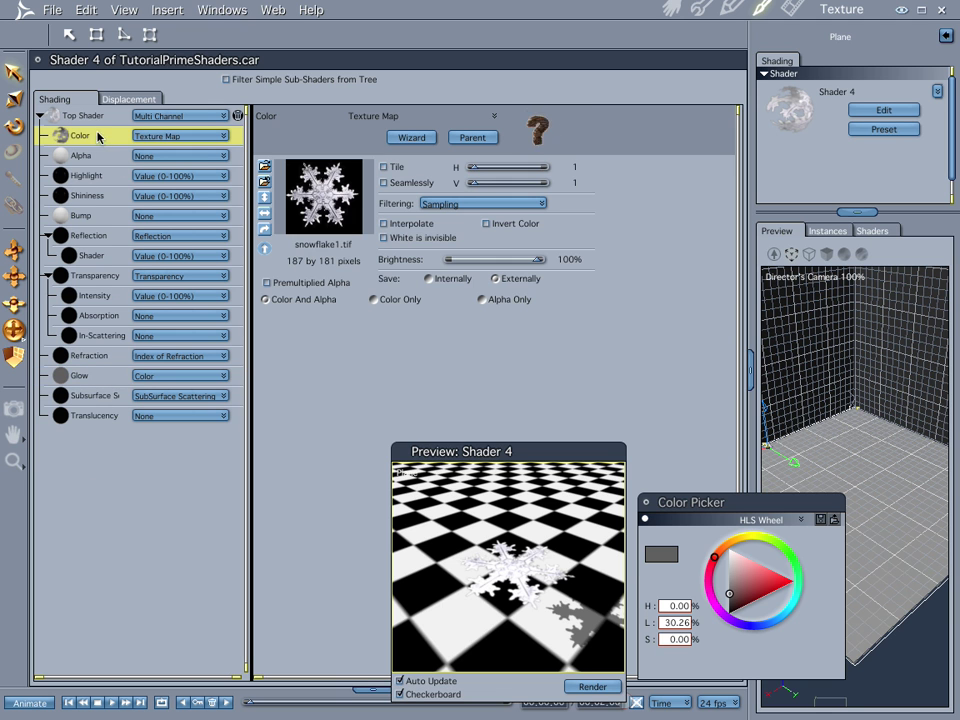
{"action": "left_click", "coordinate": [263, 170]}
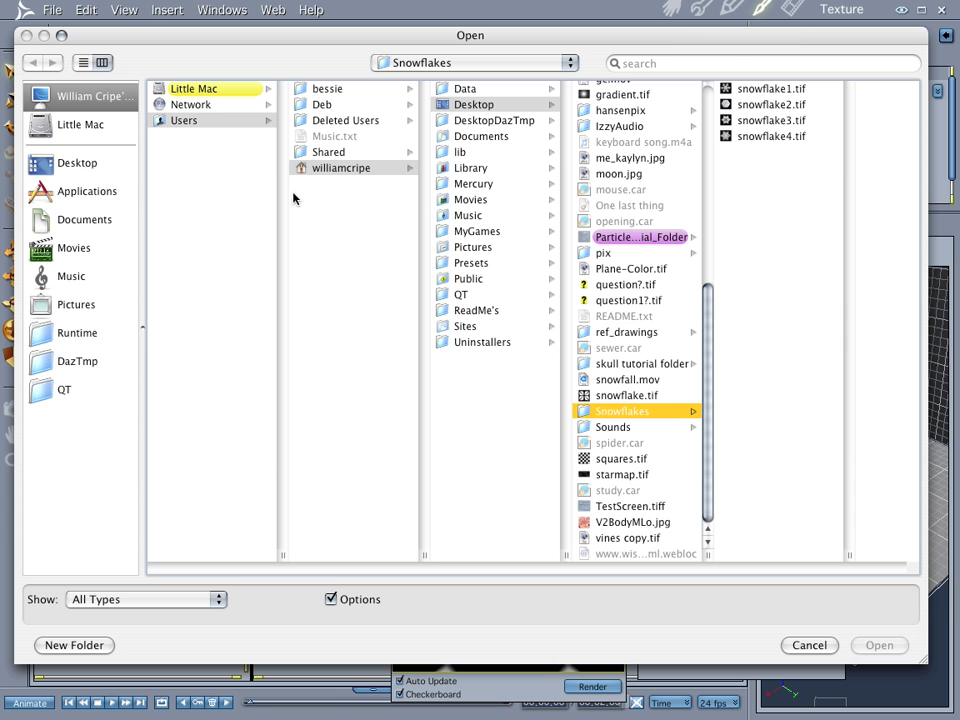
{"action": "left_click", "coordinate": [774, 104]}
{"action": "left_click", "coordinate": [879, 645]}
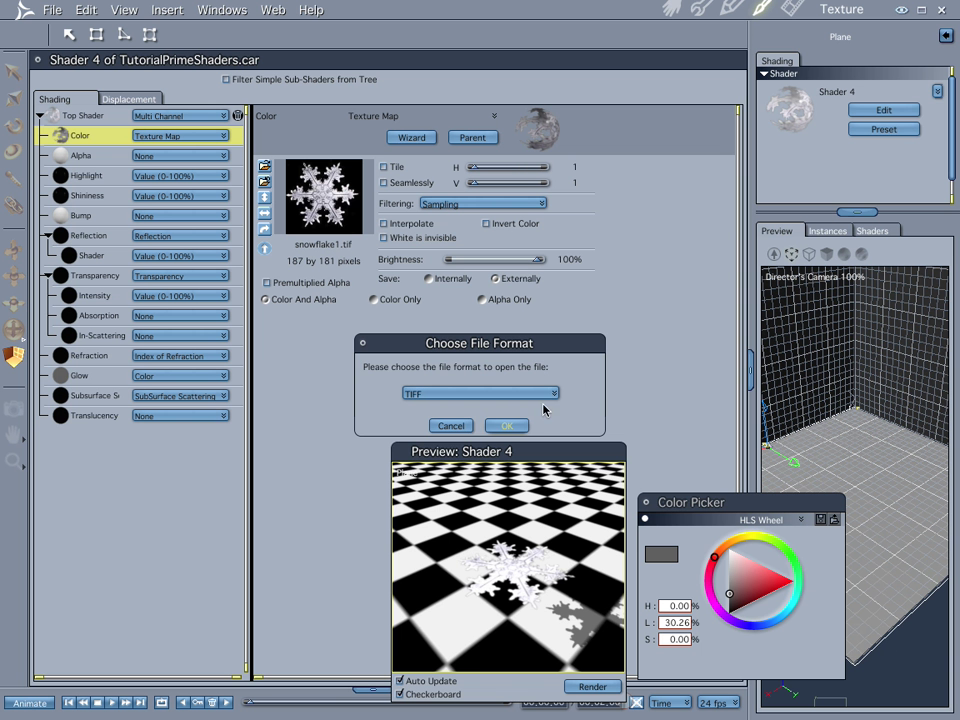
{"action": "left_click", "coordinate": [505, 425]}
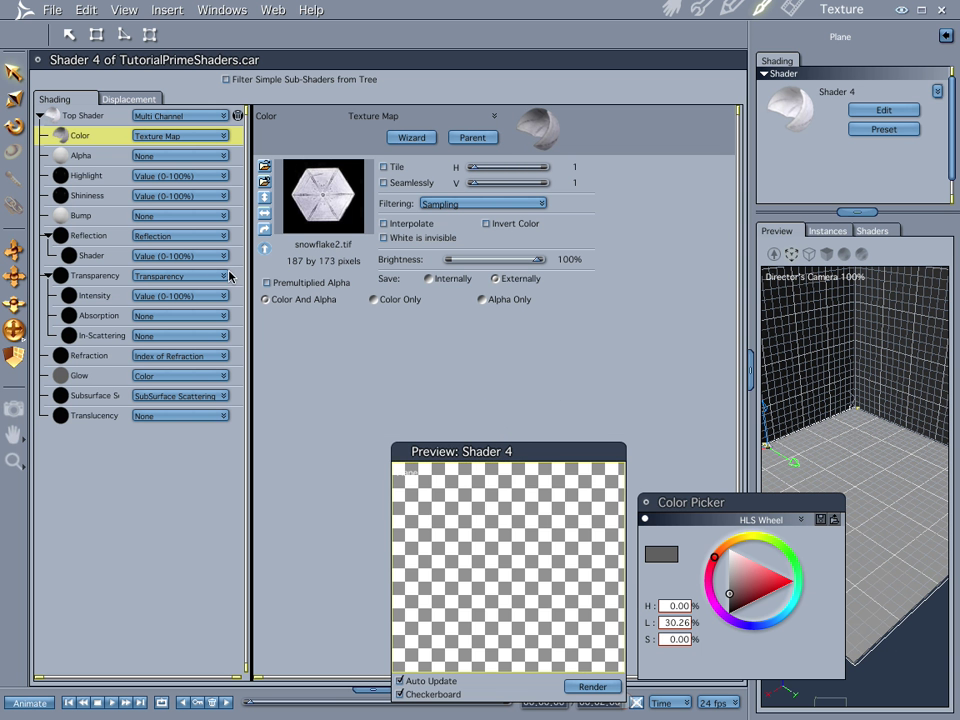
{"action": "left_click", "coordinate": [672, 9]}
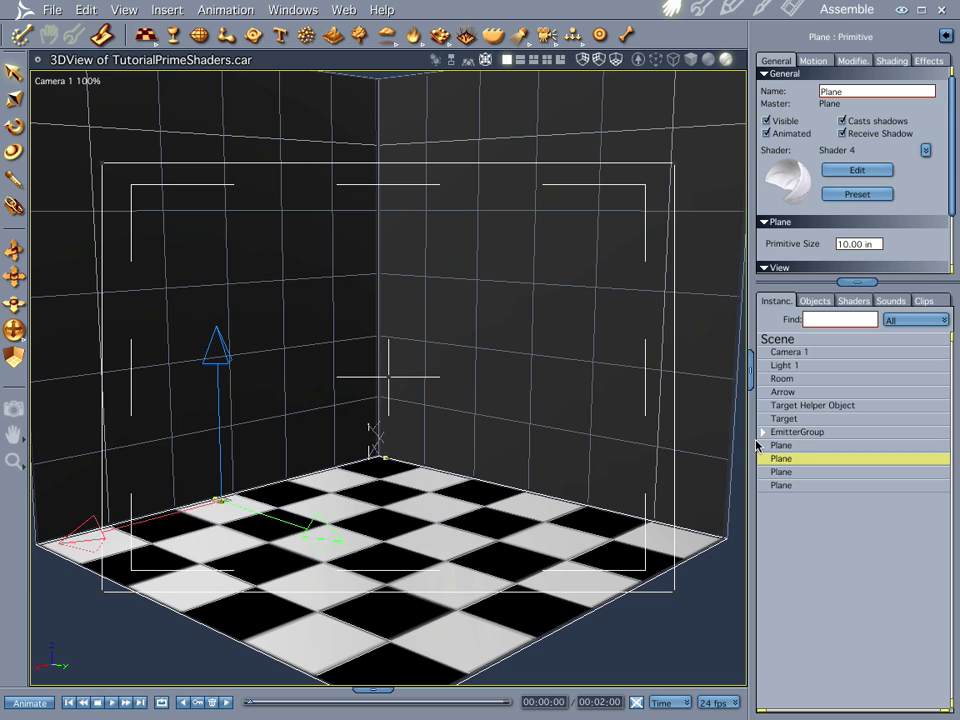
- Create Shader 5 as a new master for the third plane, with snowflake3.tif as Color texture
{"action": "left_click", "coordinate": [855, 170]}
{"action": "left_click", "coordinate": [507, 476]}
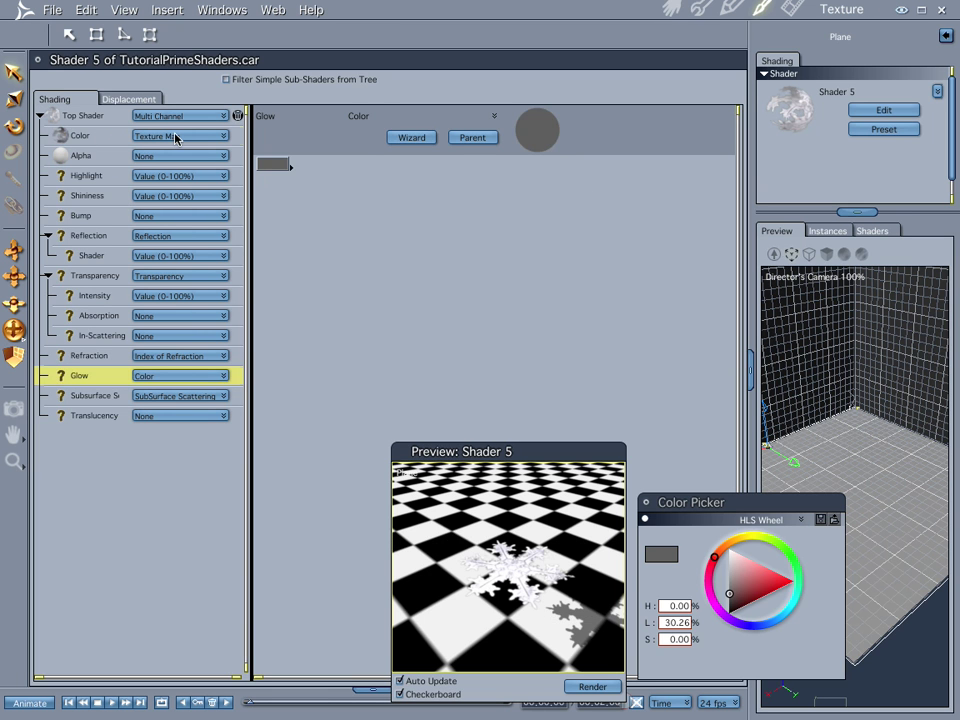
{"action": "left_click", "coordinate": [100, 135]}
{"action": "left_click", "coordinate": [265, 182]}
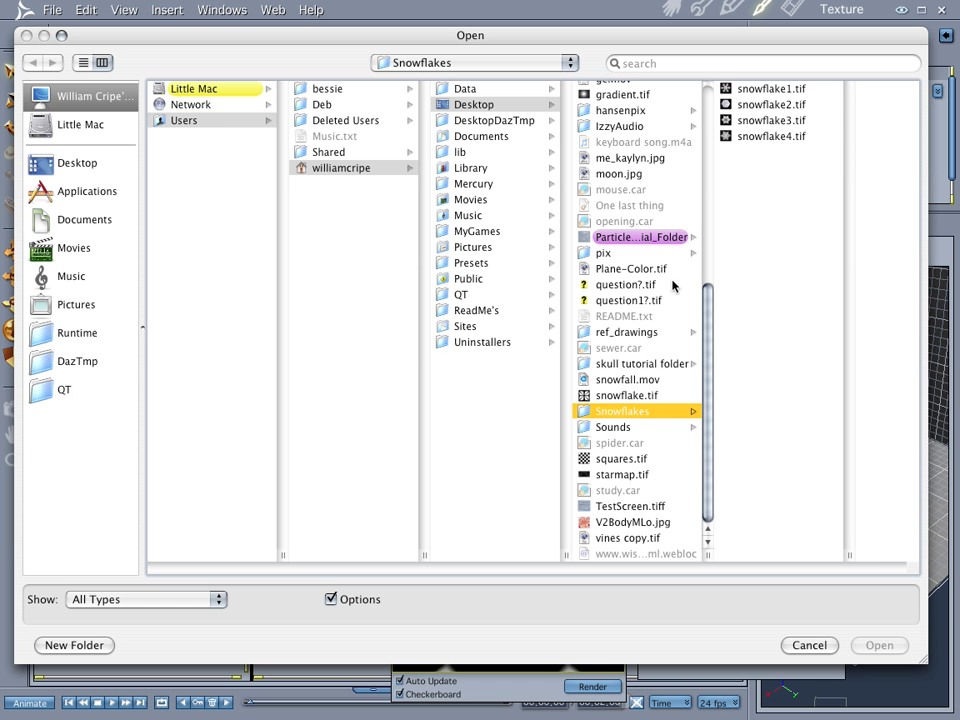
{"action": "left_click", "coordinate": [786, 124]}
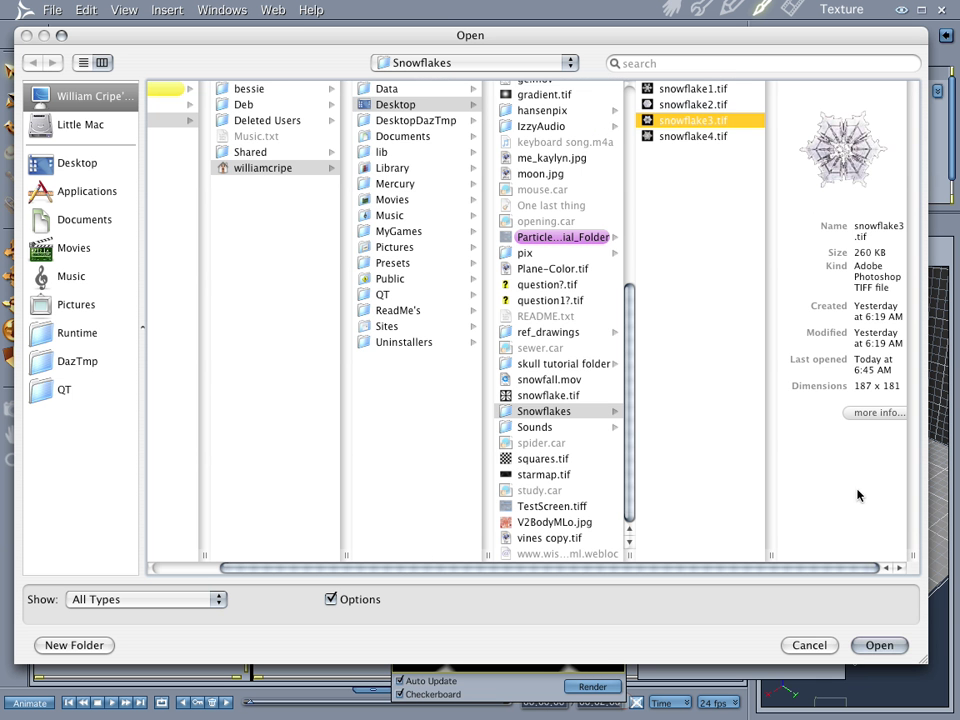
{"action": "left_click", "coordinate": [880, 644]}
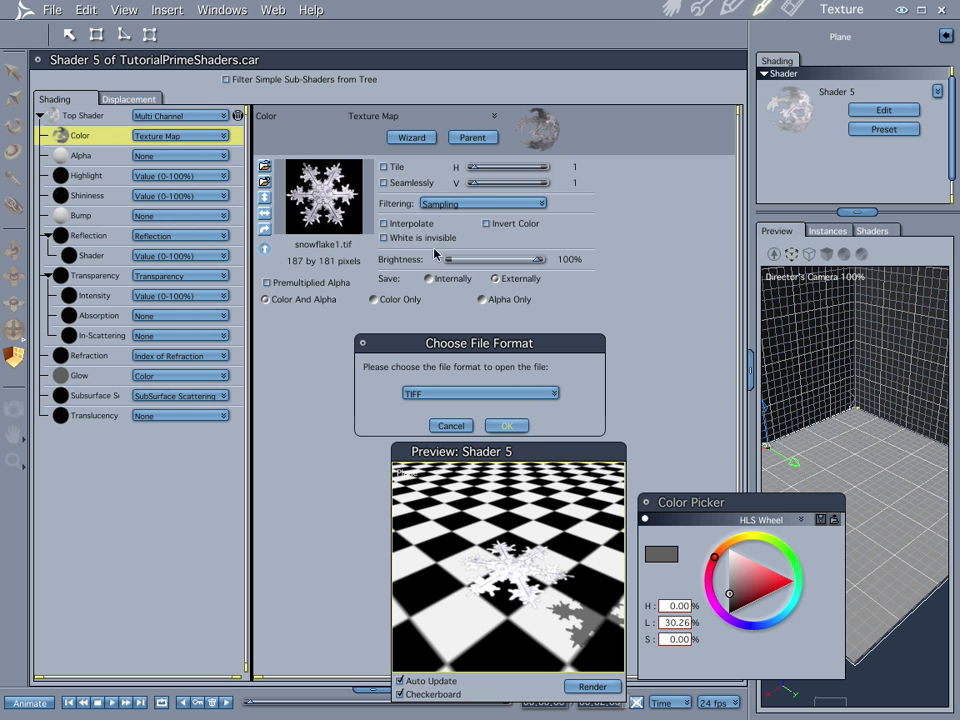
{"action": "left_click", "coordinate": [507, 425]}
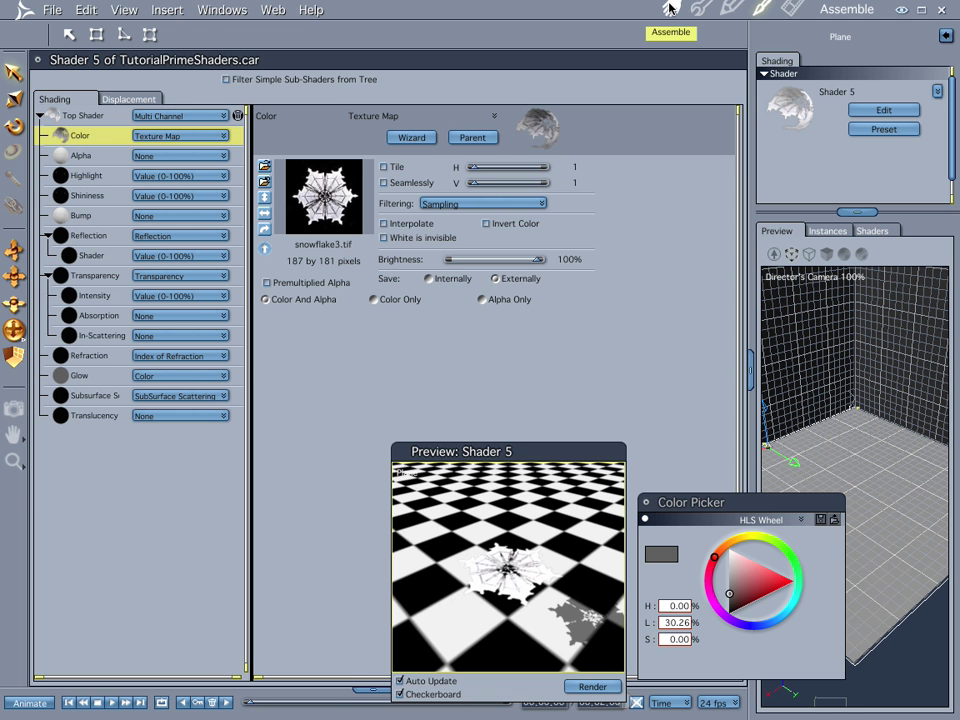
- Select the fourth Plane and create a new master shader, Shader 6, for it
{"action": "left_click", "coordinate": [669, 8]}
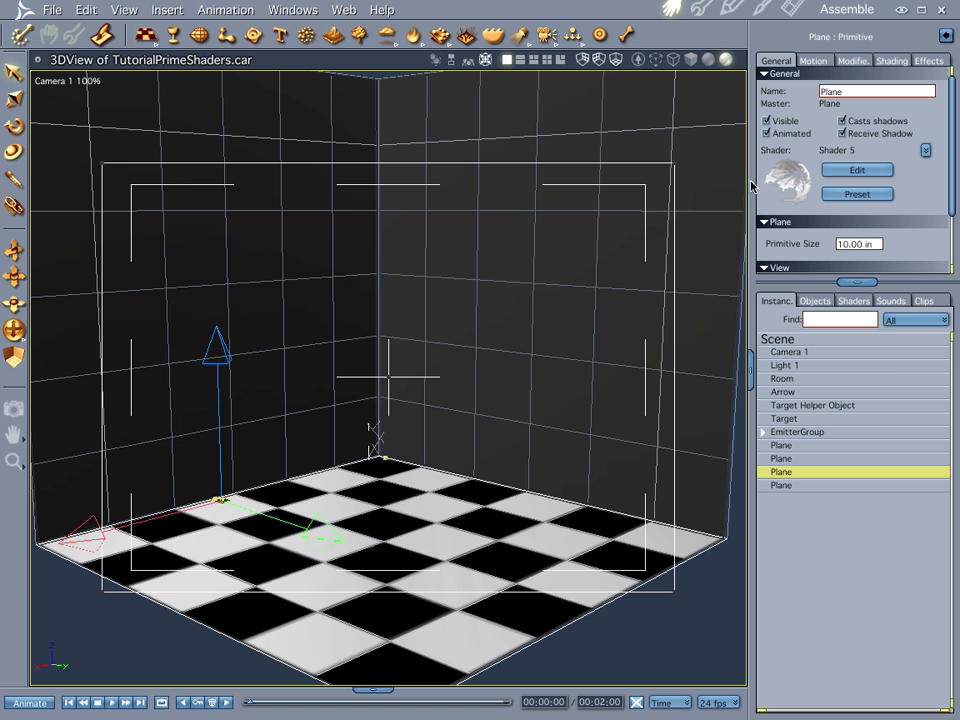
{"action": "left_click", "coordinate": [780, 486]}
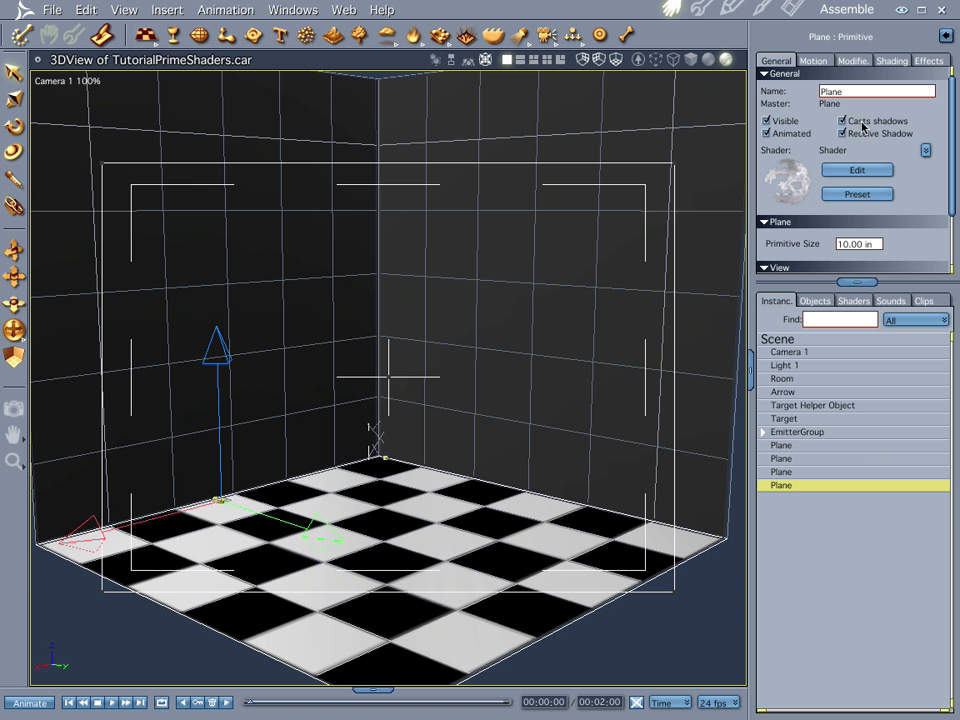
{"action": "left_click", "coordinate": [866, 171]}
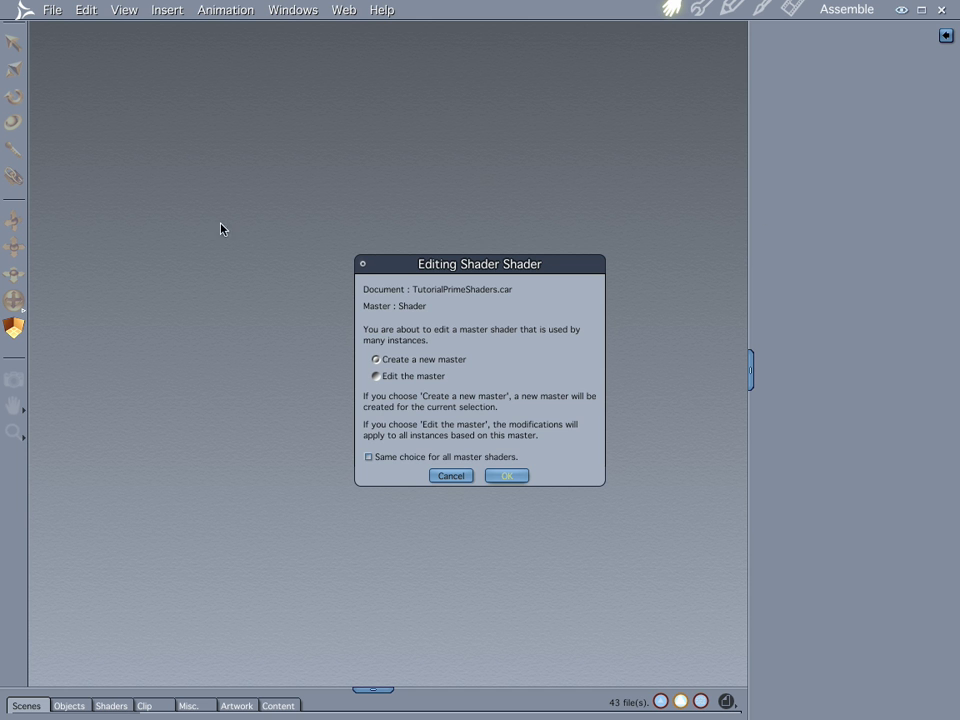
{"action": "left_click", "coordinate": [506, 476]}
{"action": "left_click", "coordinate": [57, 103]}
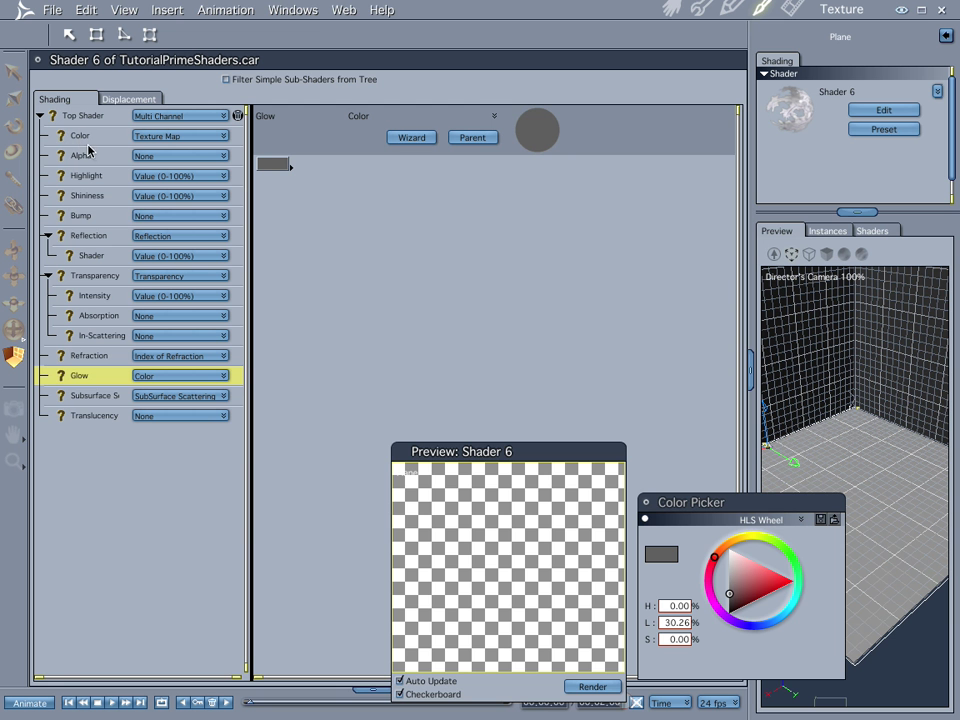
- Load snowflake4.tif as Shader 6's Color texture in TIFF format and return to Assemble
{"action": "left_click", "coordinate": [82, 136]}
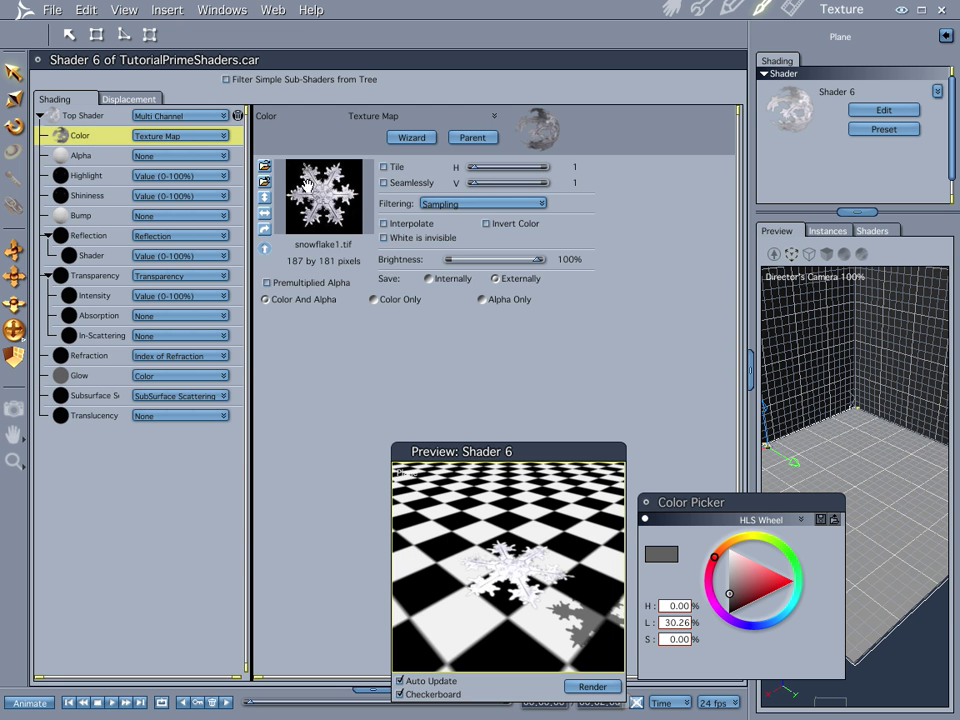
{"action": "left_click", "coordinate": [264, 166]}
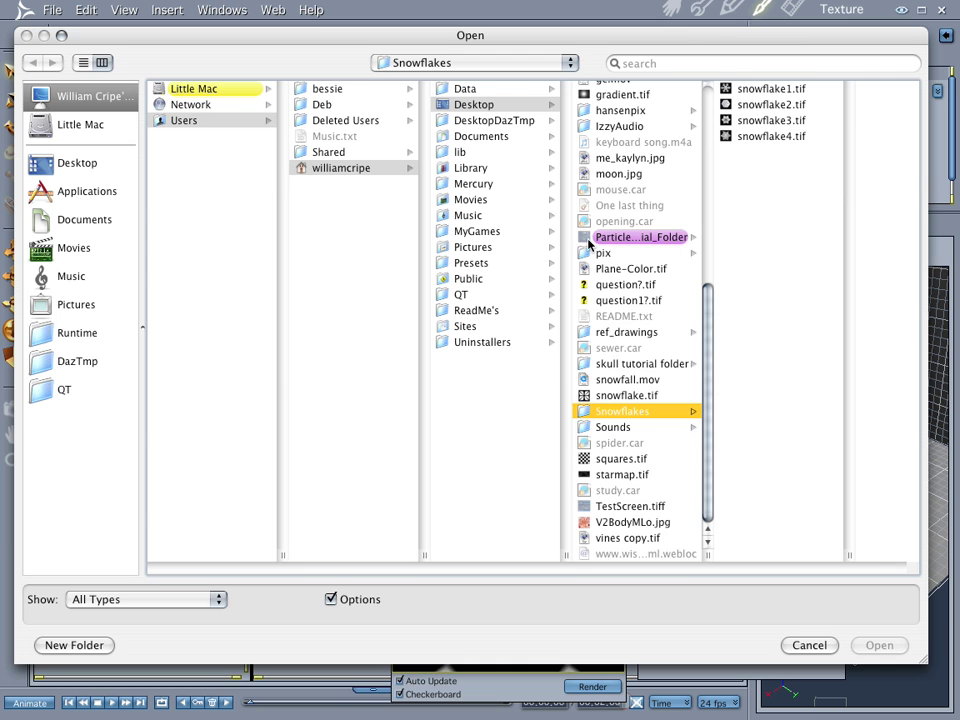
{"action": "left_click", "coordinate": [765, 137]}
{"action": "left_click", "coordinate": [880, 645]}
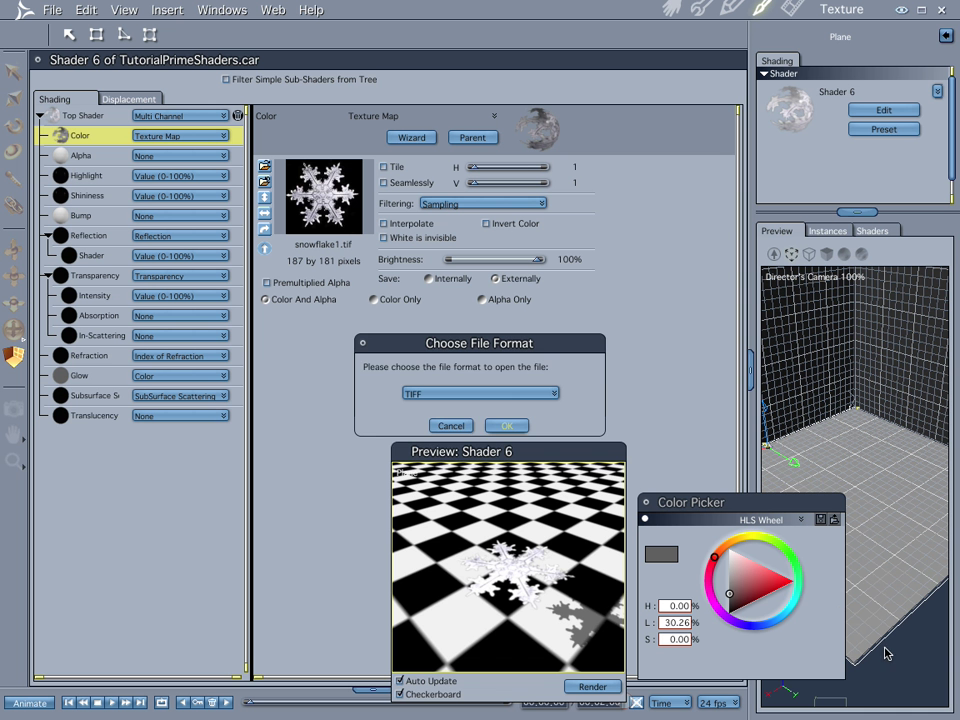
{"action": "left_click", "coordinate": [506, 430]}
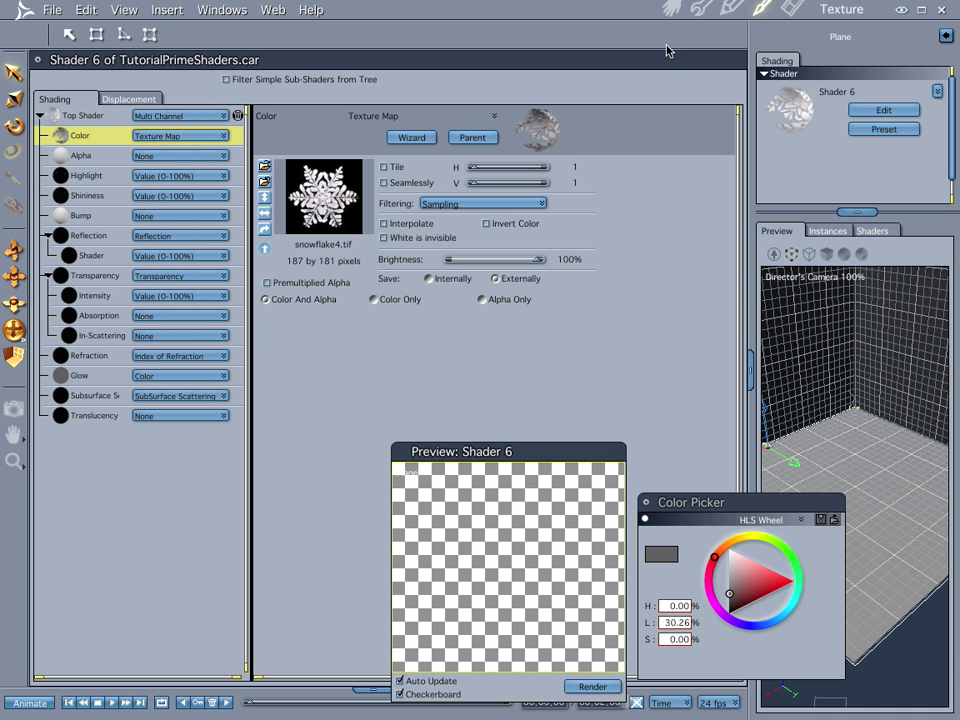
{"action": "left_click", "coordinate": [668, 10]}
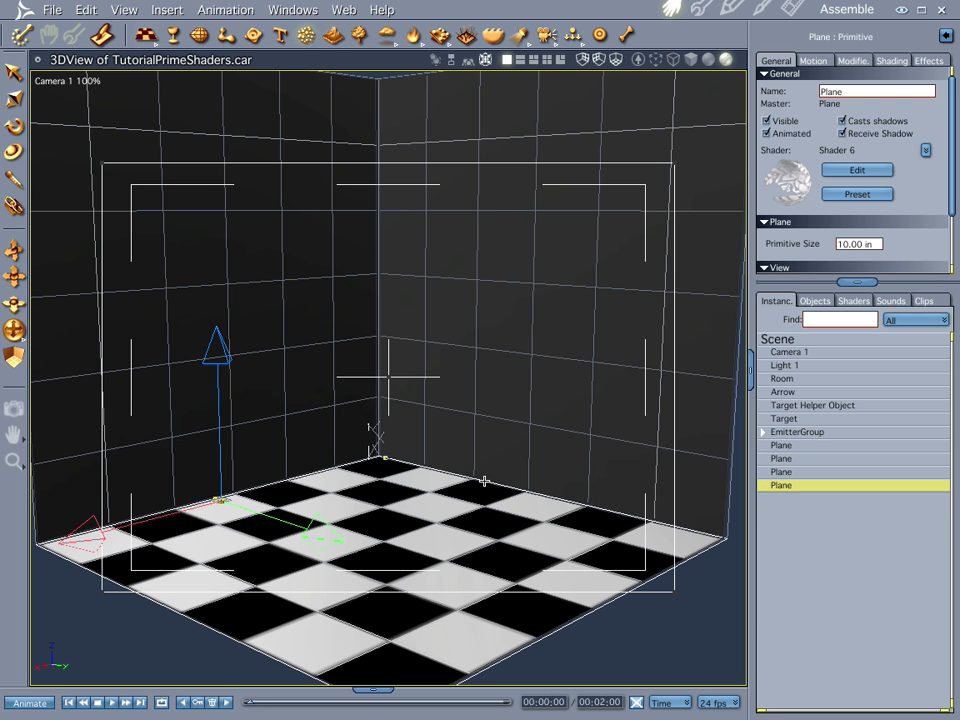
- Set the particle emitter's shape to use scene objects and show its Advanced settings
{"action": "double_click", "coordinate": [388, 537]}
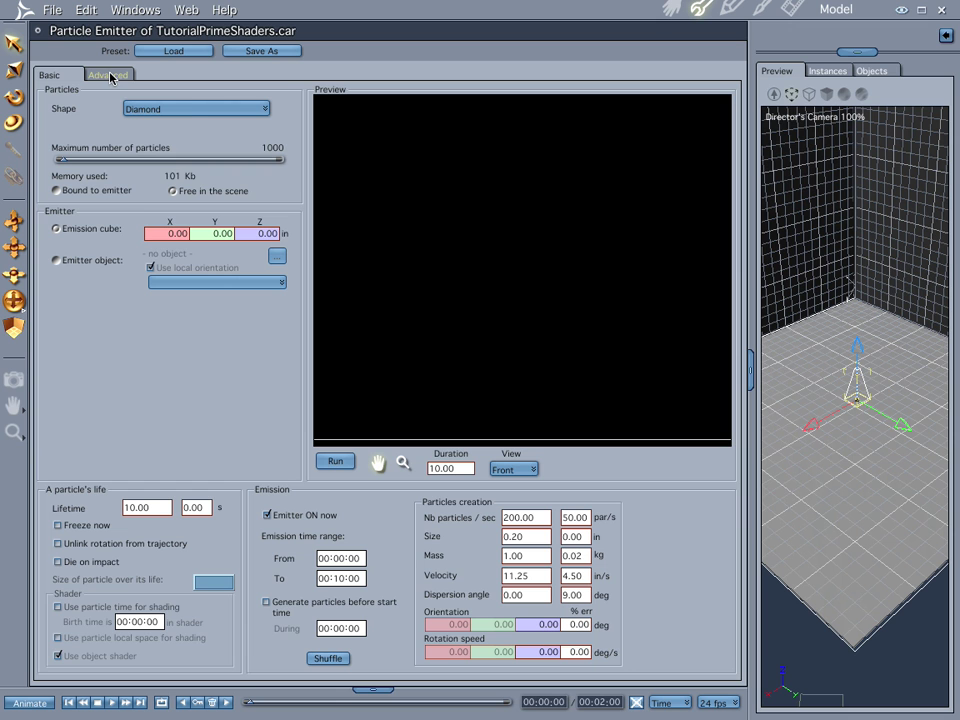
{"action": "left_click", "coordinate": [190, 108]}
{"action": "left_click", "coordinate": [206, 215]}
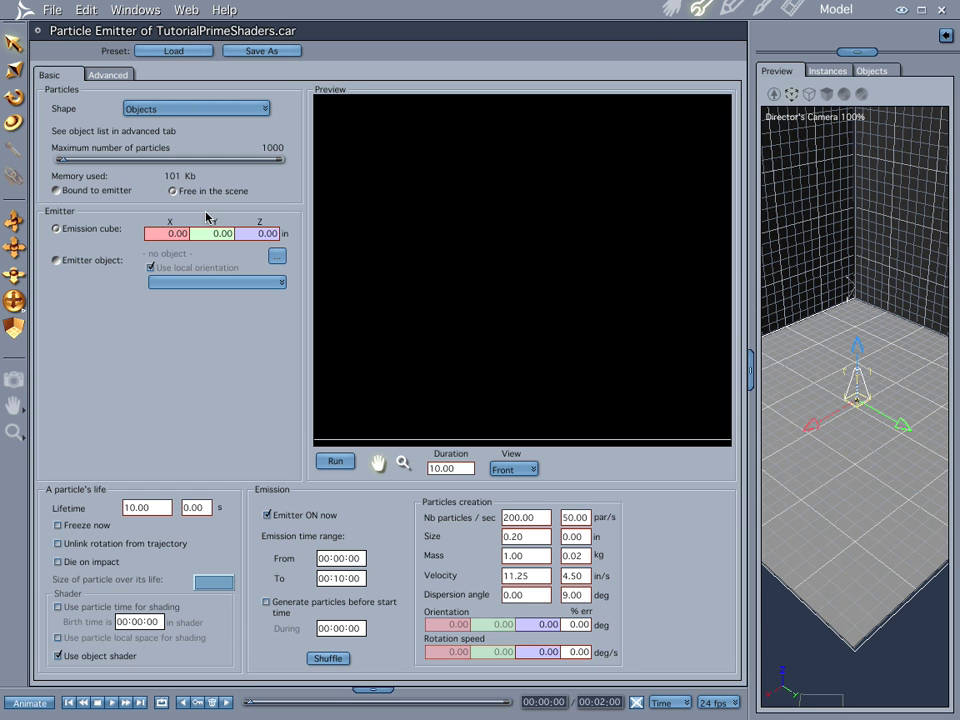
{"action": "left_click", "coordinate": [108, 76]}
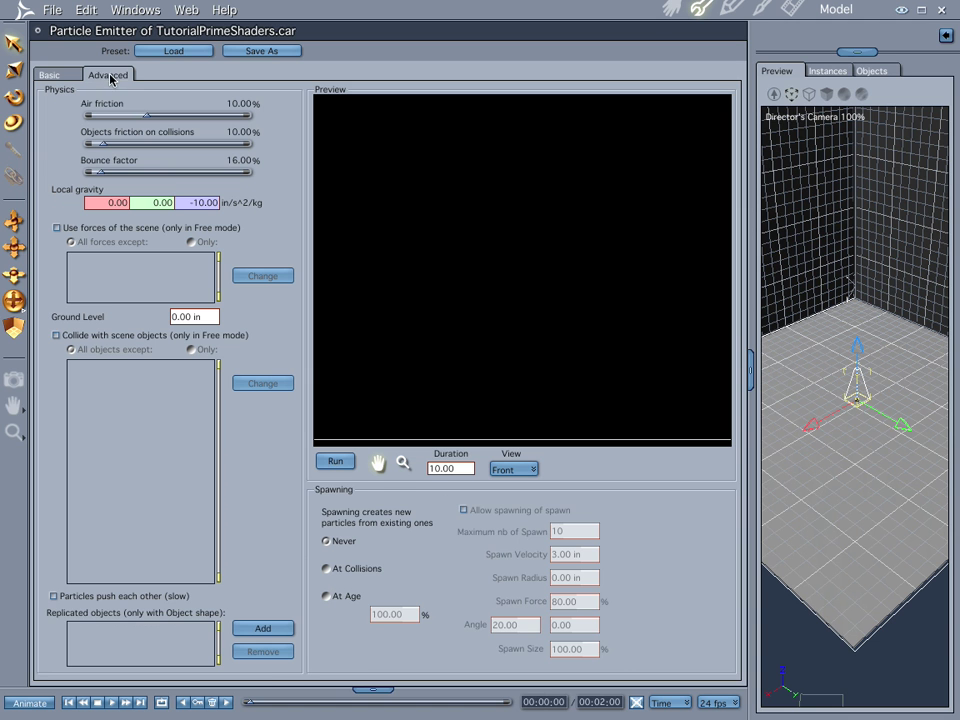
- Add a Plane four times to the replicated objects and set the Bounce factor to 0%
{"action": "left_click", "coordinate": [264, 629]}
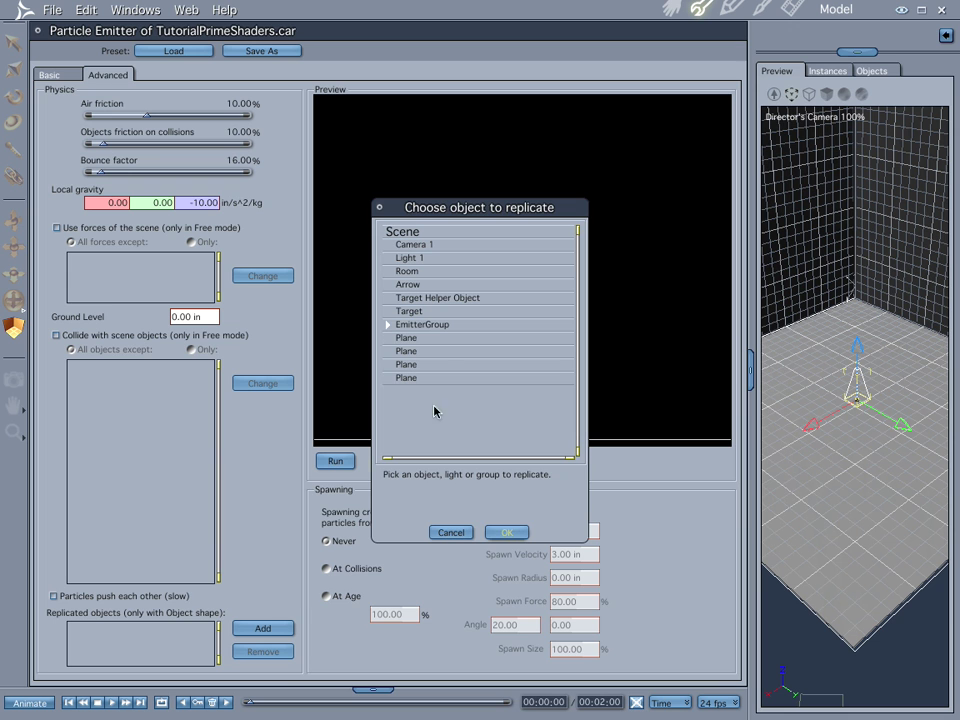
{"action": "left_click", "coordinate": [420, 338]}
{"action": "left_click", "coordinate": [500, 532]}
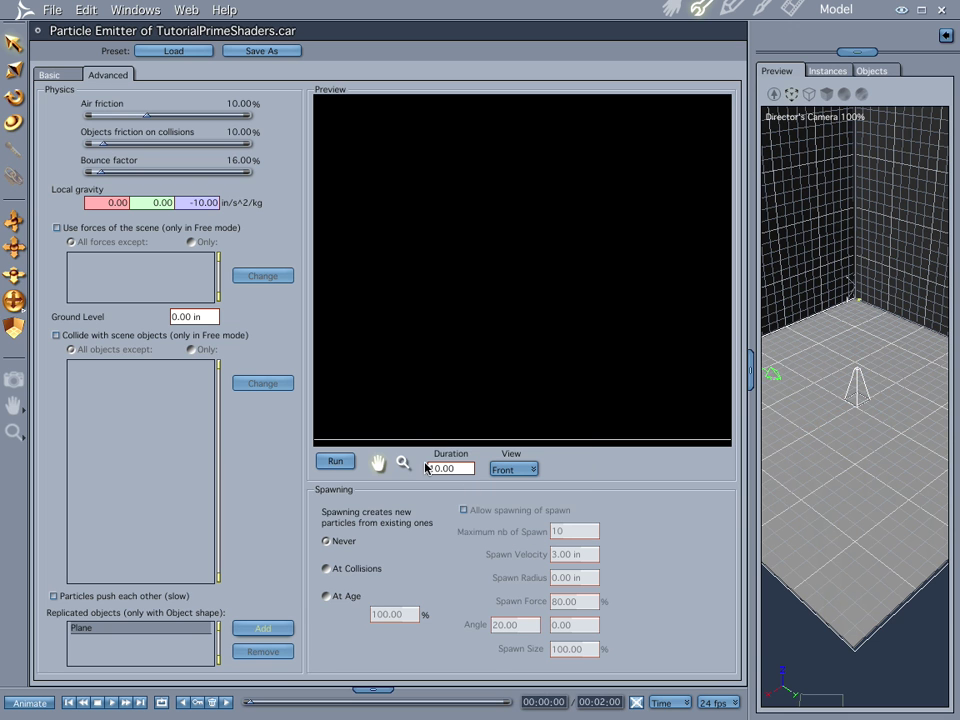
{"action": "left_click", "coordinate": [264, 629]}
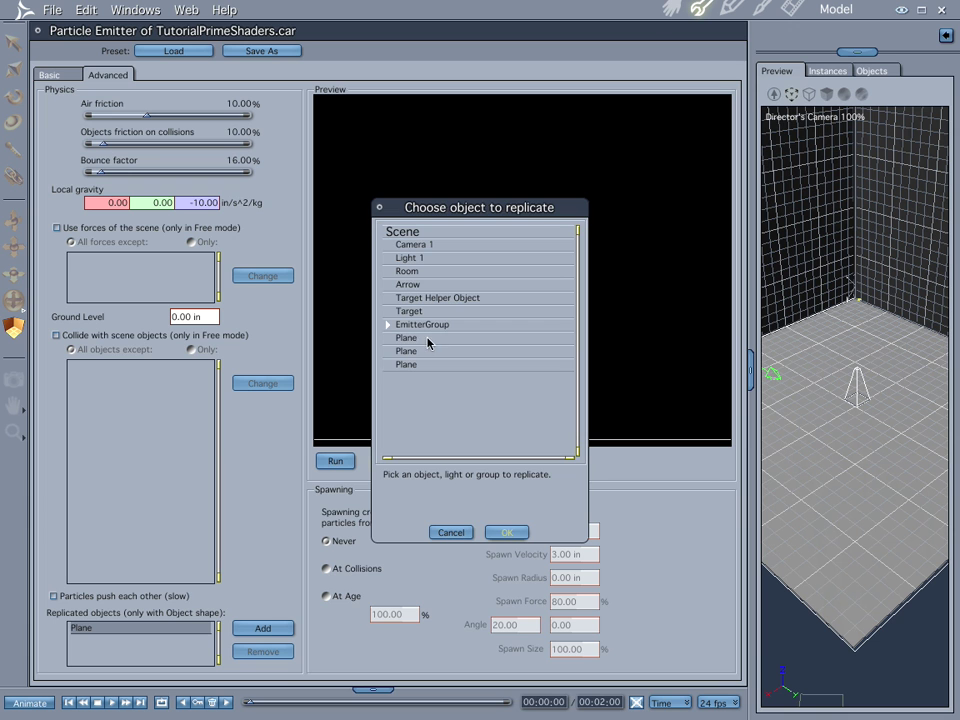
{"action": "left_click", "coordinate": [428, 338]}
{"action": "left_click", "coordinate": [515, 535]}
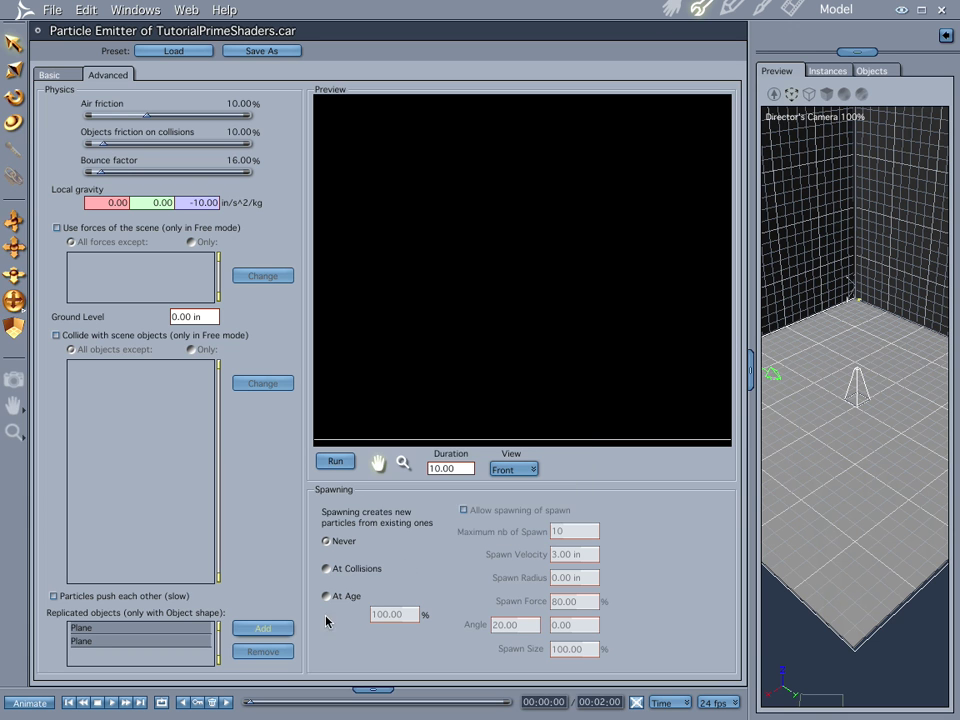
{"action": "left_click", "coordinate": [270, 628]}
{"action": "left_click", "coordinate": [409, 341]}
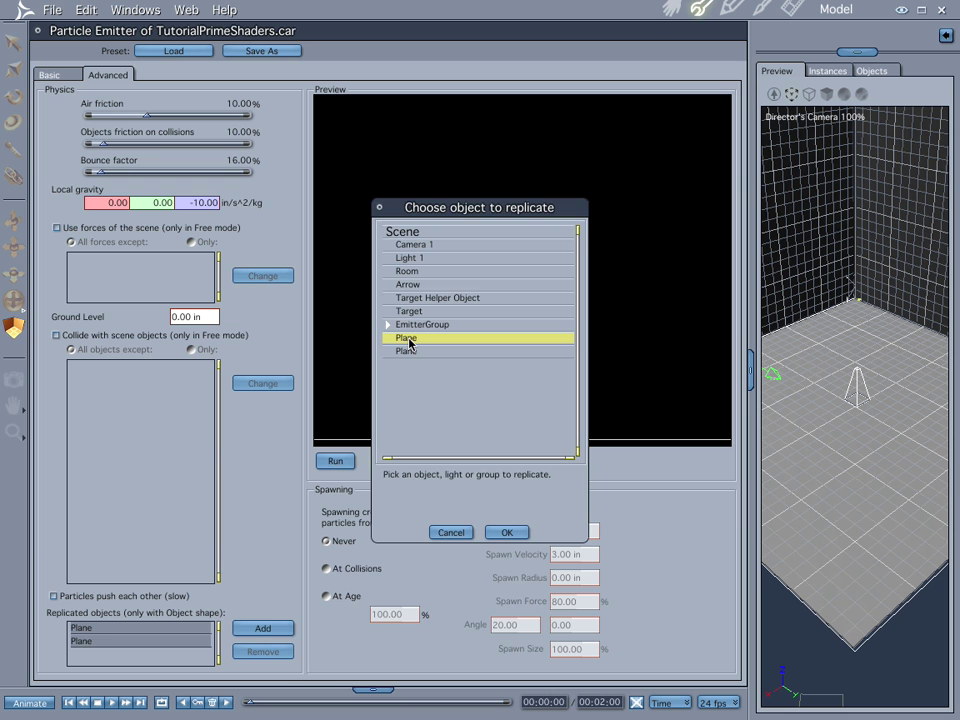
{"action": "left_click", "coordinate": [505, 532]}
{"action": "left_click", "coordinate": [256, 630]}
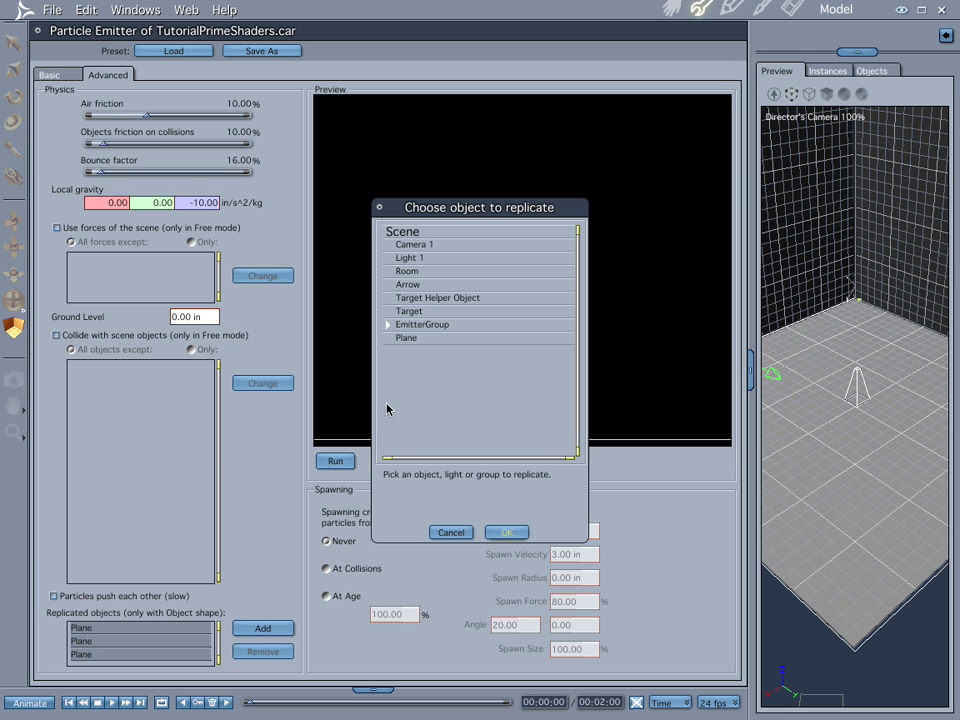
{"action": "left_click", "coordinate": [412, 341]}
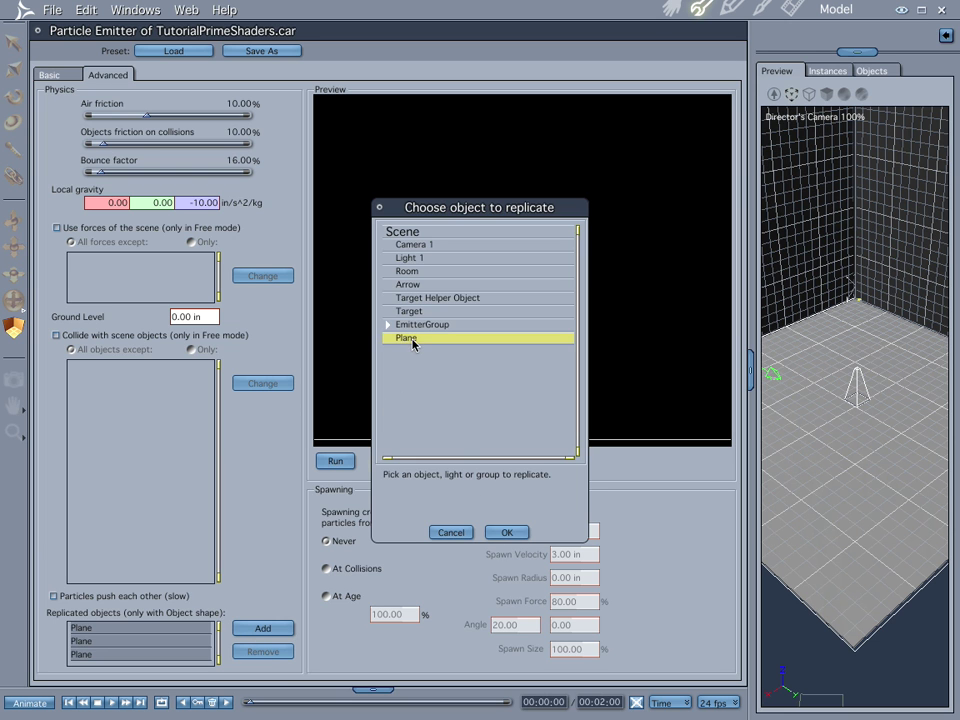
{"action": "left_click", "coordinate": [503, 531]}
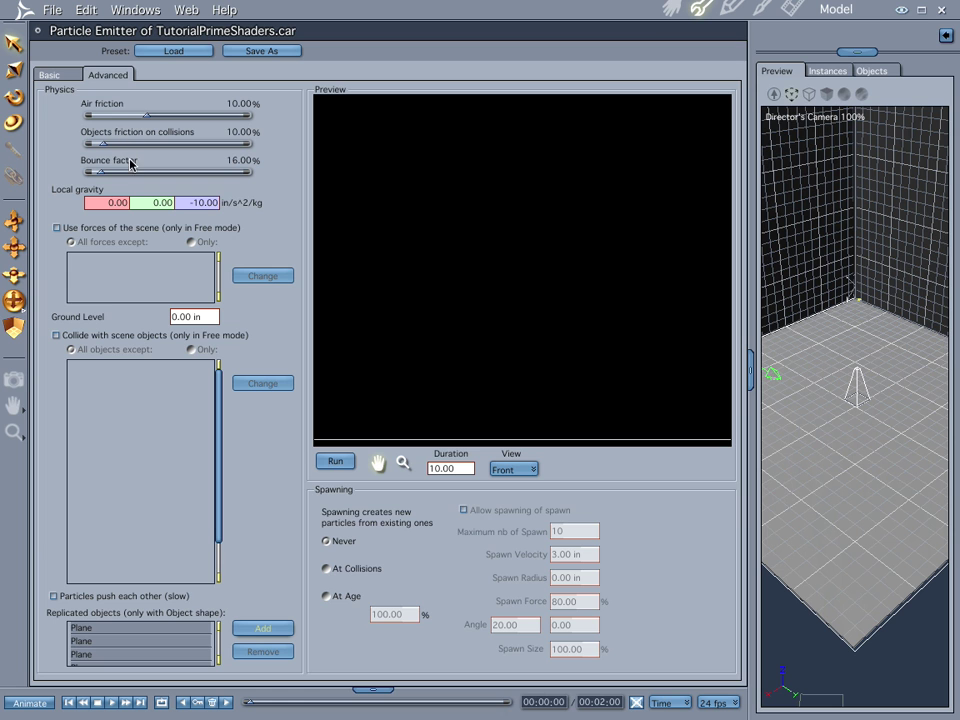
{"action": "left_click_drag", "start_coordinate": [103, 173], "coordinate": [88, 172]}
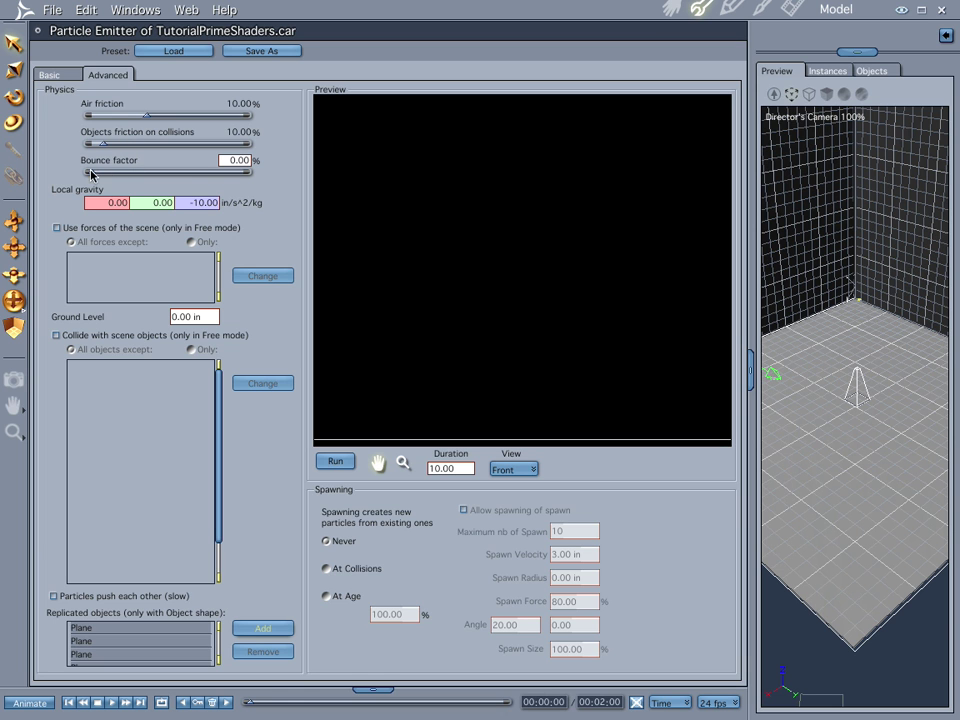
- On the Basic tab, set the emission cube to 20 × 20 × 20 inches
{"action": "left_click", "coordinate": [50, 76]}
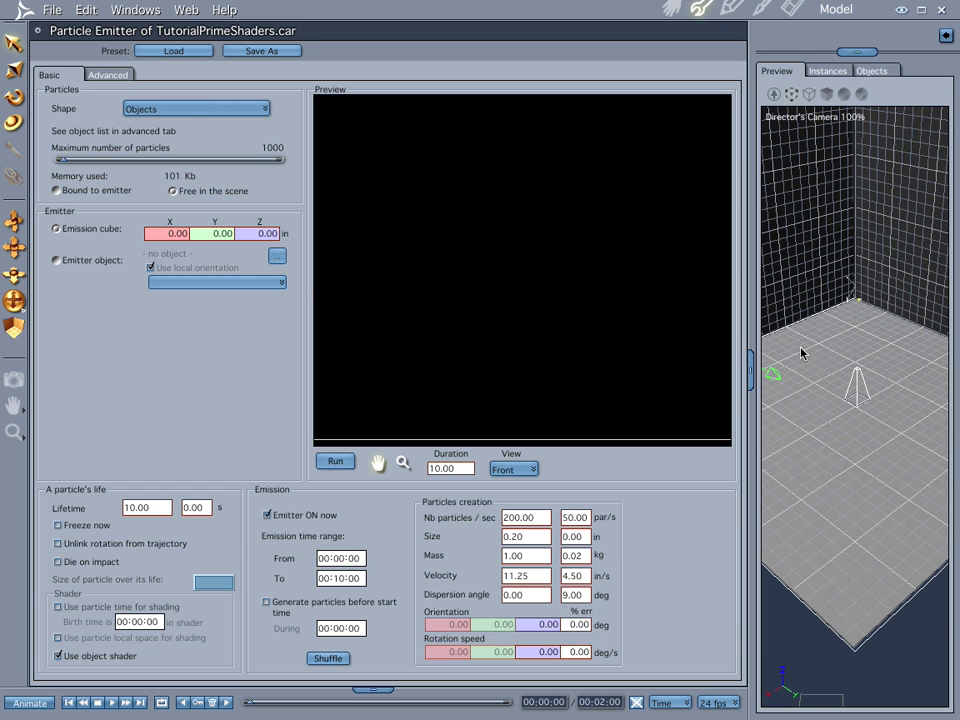
{"action": "left_click", "coordinate": [160, 234]}
{"action": "type", "text": "20"}
{"action": "left_click", "coordinate": [207, 234]}
{"action": "type", "text": "20"}
{"action": "key", "text": "Return"}
{"action": "key", "text": "Tab"}
{"action": "type", "text": "2"}
{"action": "left_click", "coordinate": [672, 9]}
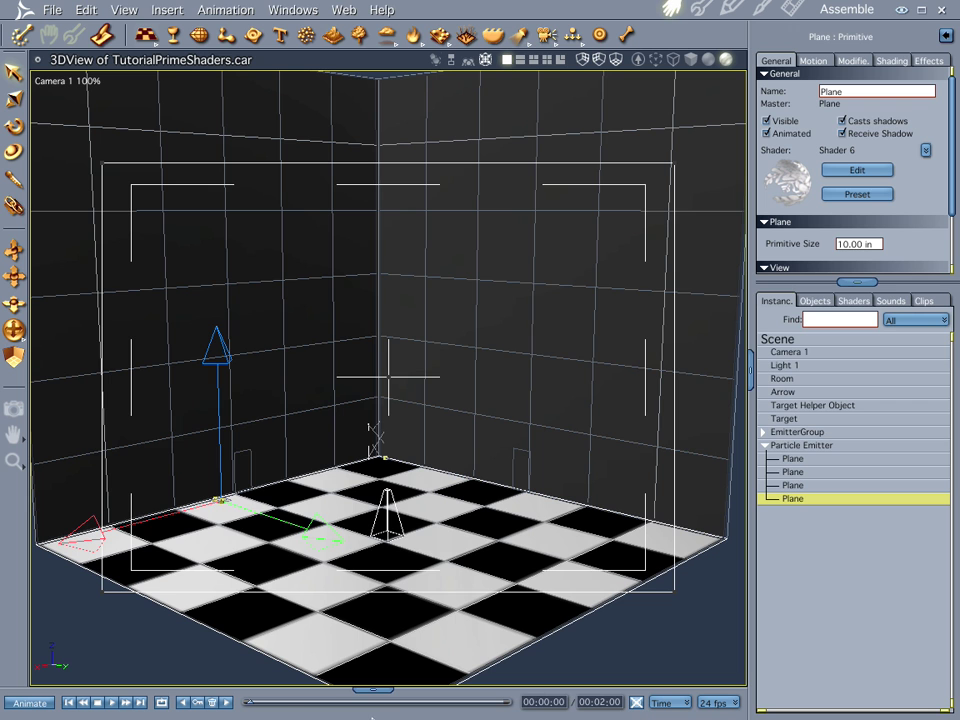
- Scrub the timeline forward and render a test frame showing the snowflake particles
{"action": "left_click_drag", "start_coordinate": [255, 705], "coordinate": [307, 703]}
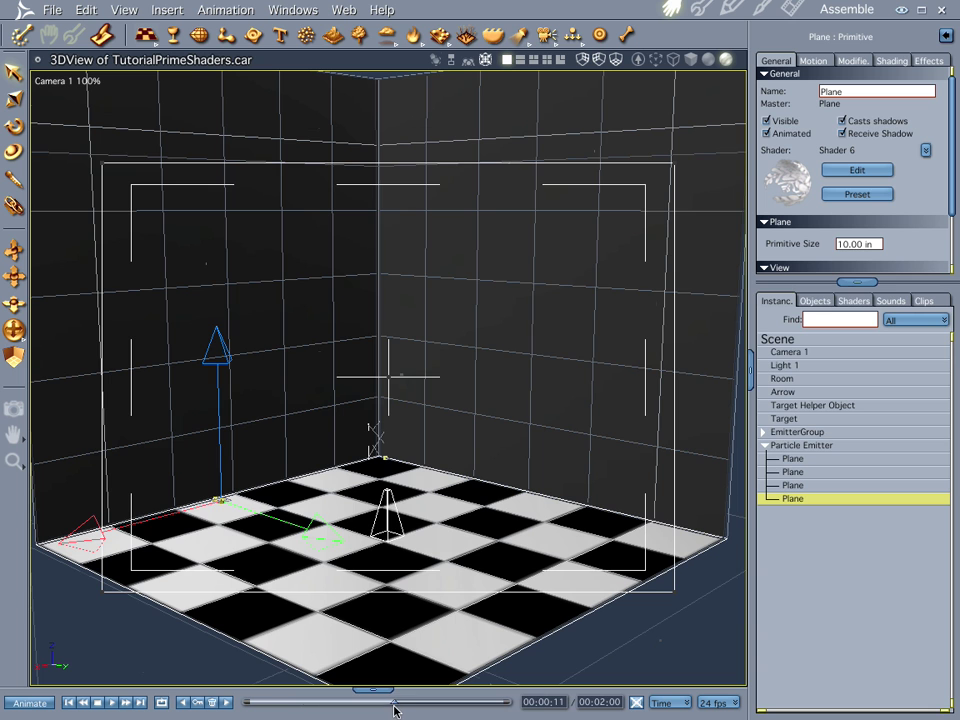
{"action": "left_click", "coordinate": [392, 705]}
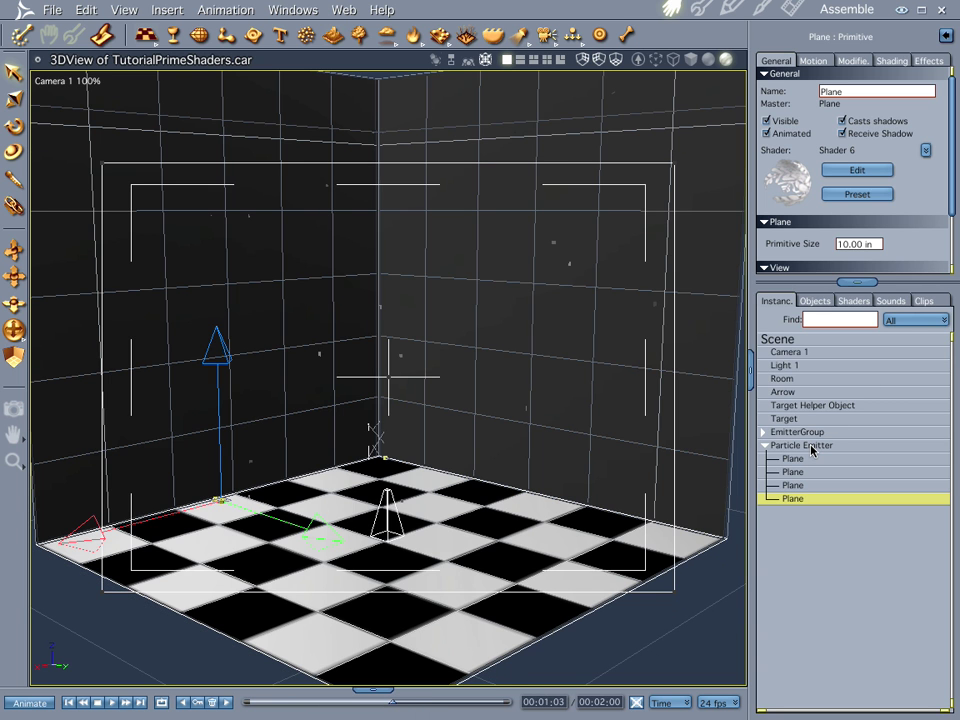
{"action": "left_click", "coordinate": [792, 10]}
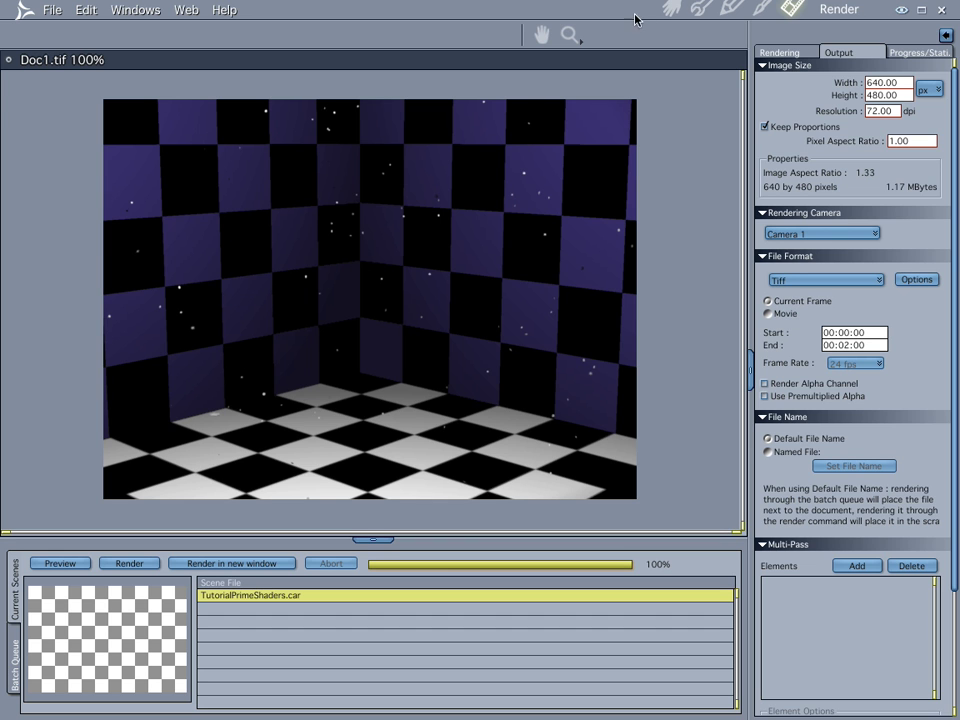
{"action": "left_click", "coordinate": [670, 8]}
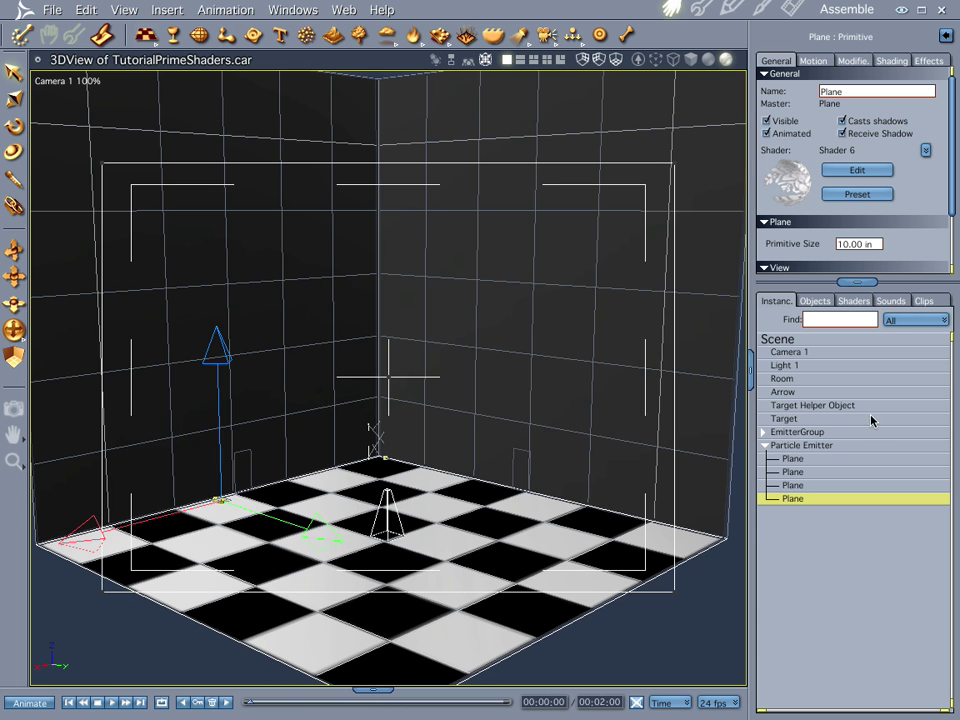
- Raise the Particle Emitter's particle size from 0.20 to 5 inches and go back to the 3D view
{"action": "double_click", "coordinate": [801, 446]}
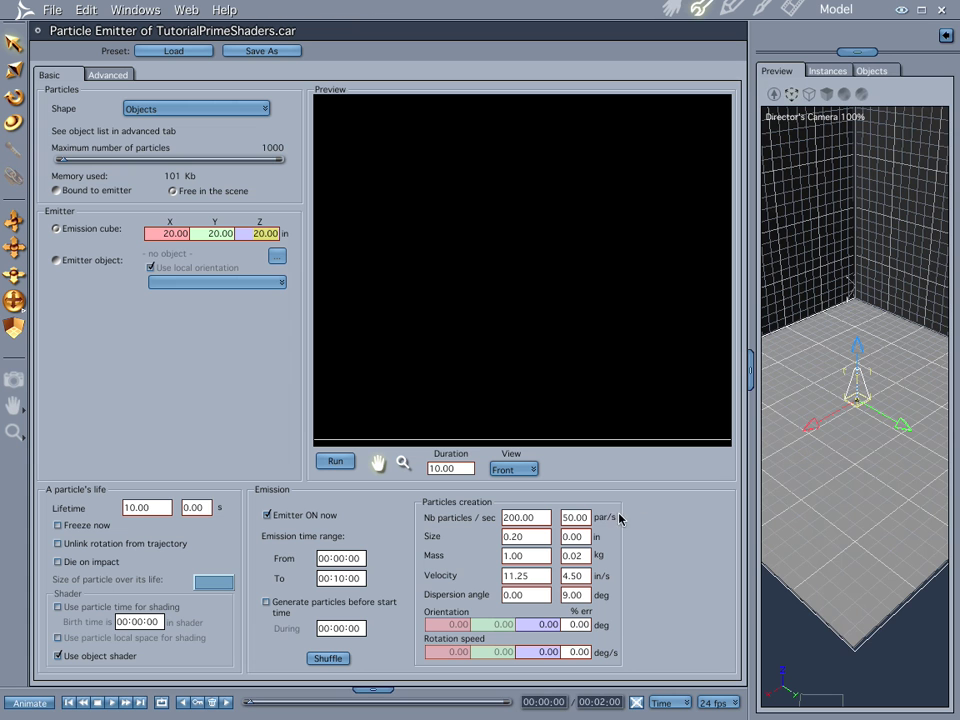
{"action": "left_click", "coordinate": [512, 537]}
{"action": "type", "text": "5"}
{"action": "key", "text": "Return"}
{"action": "left_click", "coordinate": [672, 9]}
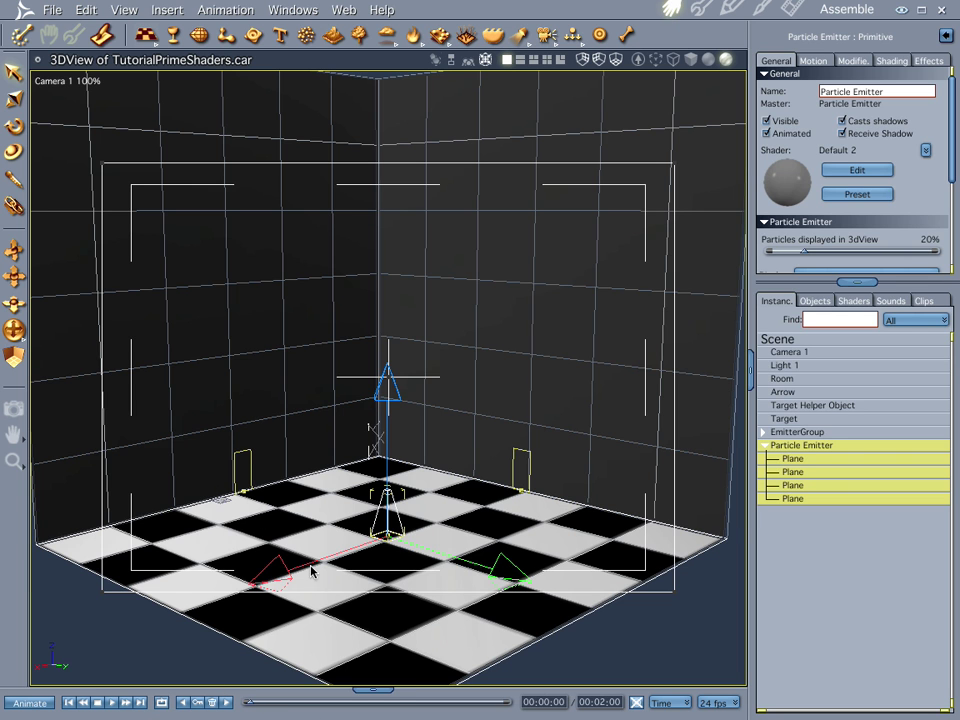
- Move the timeline to 00:00:21, zoom out, and render the frame showing the large snowflakes
{"action": "left_click_drag", "start_coordinate": [254, 706], "coordinate": [366, 706]}
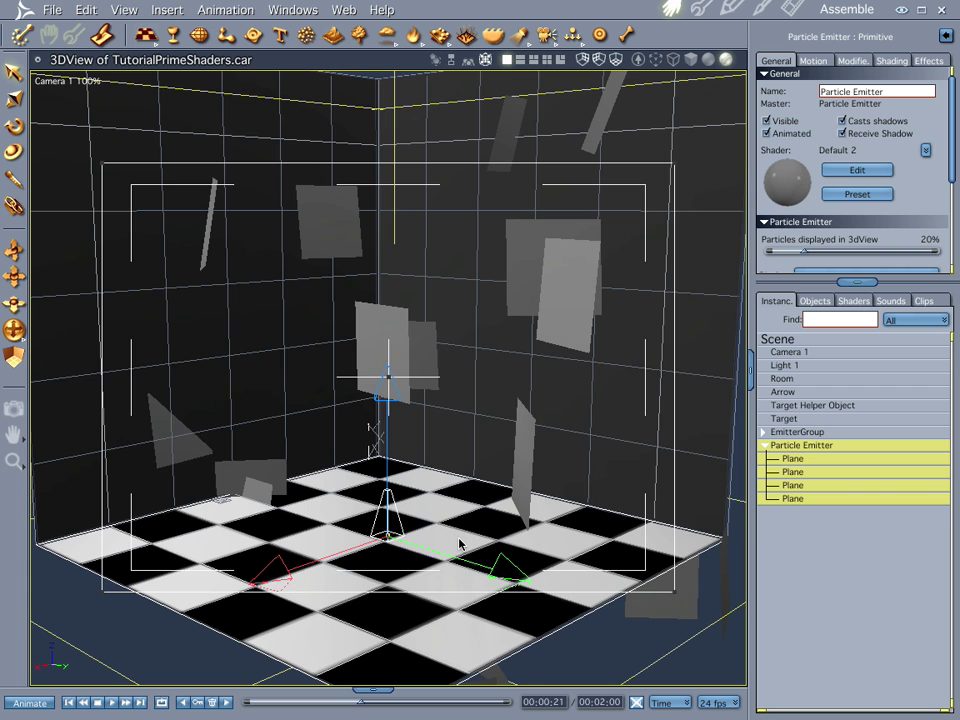
{"action": "scroll", "coordinate": [460, 543], "scroll_direction": "down", "scroll_amount": 3}
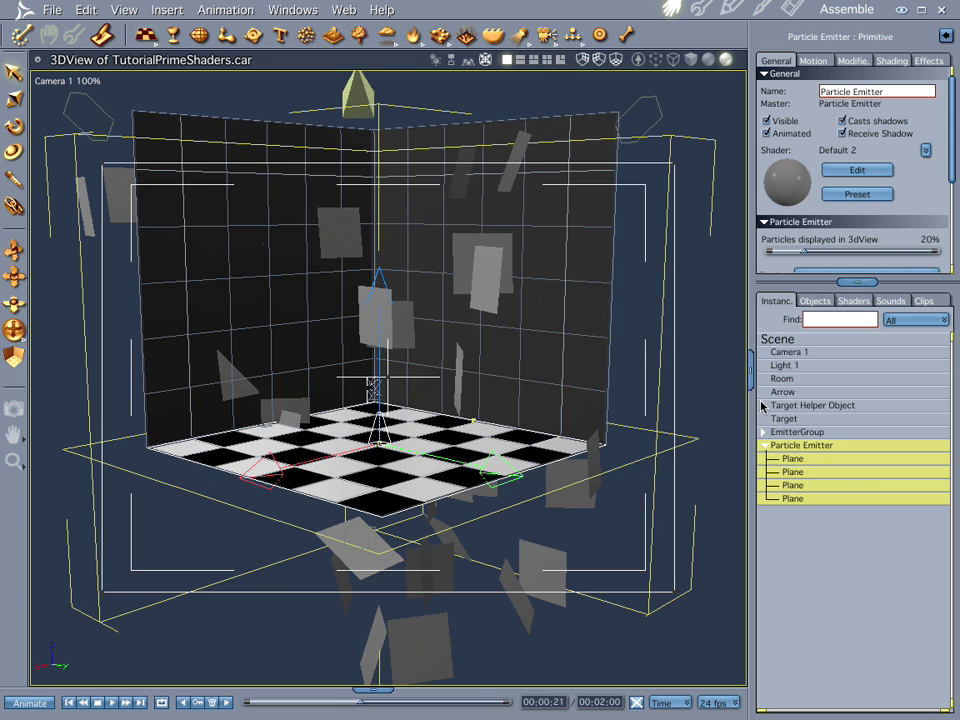
{"action": "key", "text": "ctrl+r"}
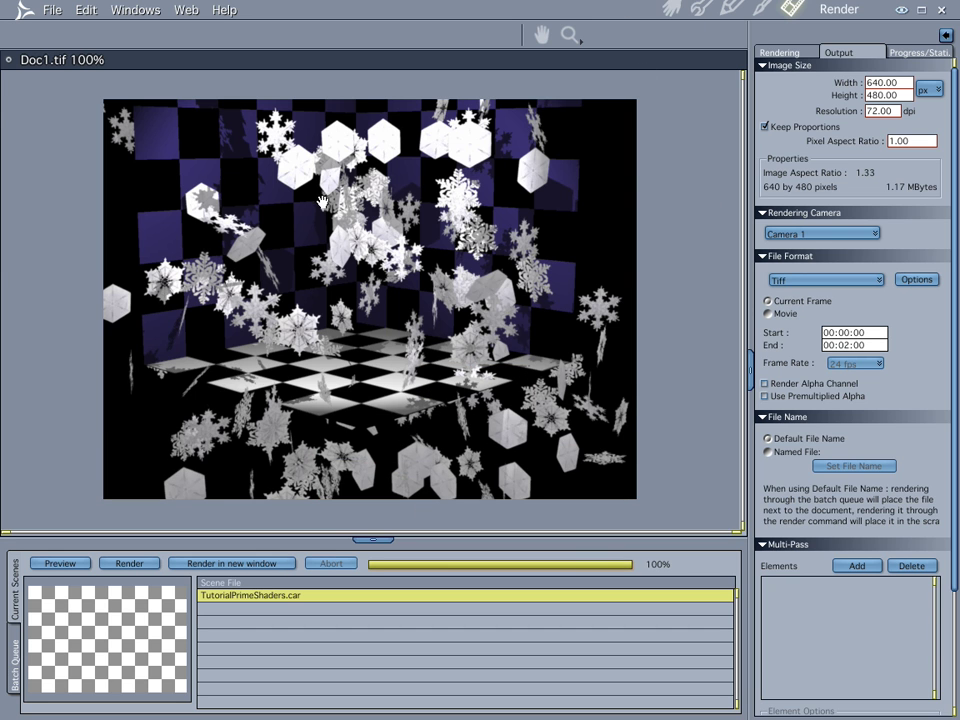
- Rewind the animation to 00:00:00 and reopen the Particle Emitter editor from the 3D view
{"action": "left_click", "coordinate": [670, 7]}
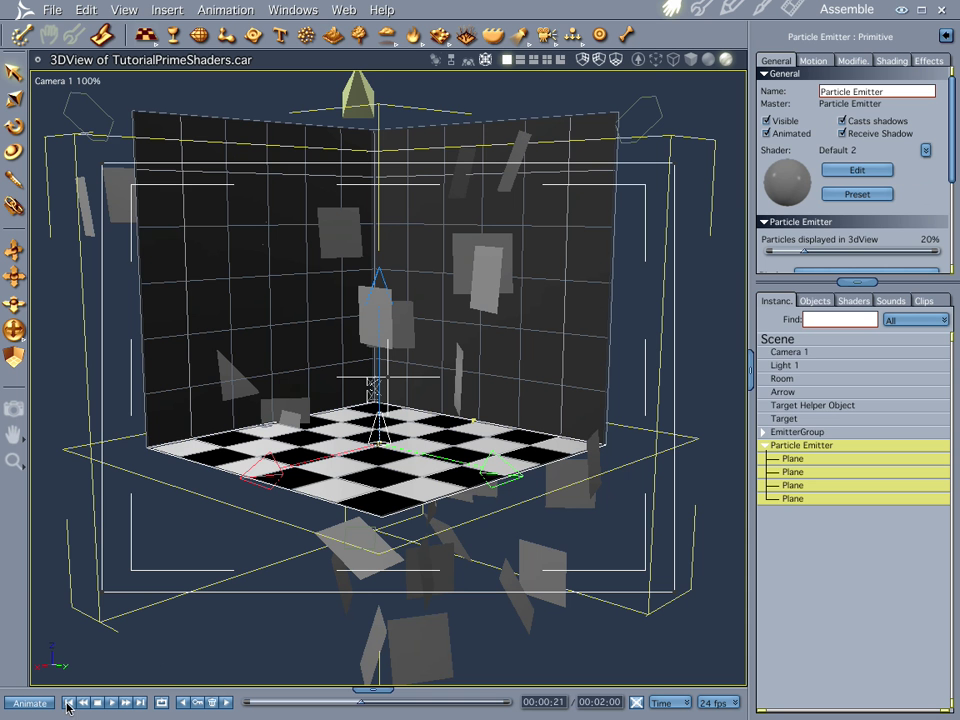
{"action": "left_click", "coordinate": [68, 703]}
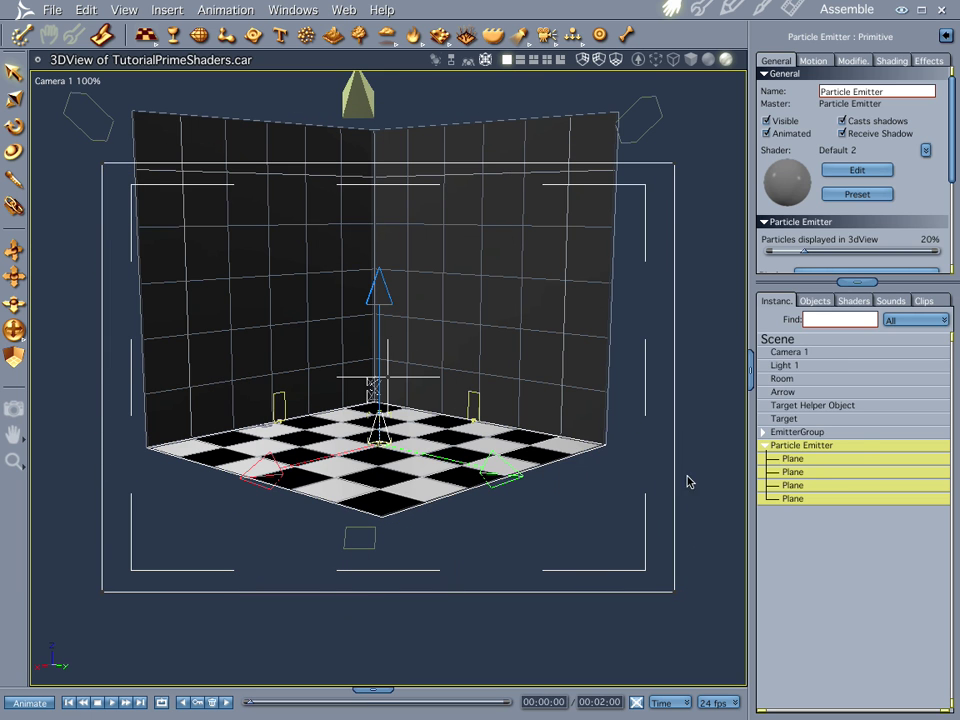
{"action": "double_click", "coordinate": [802, 452]}
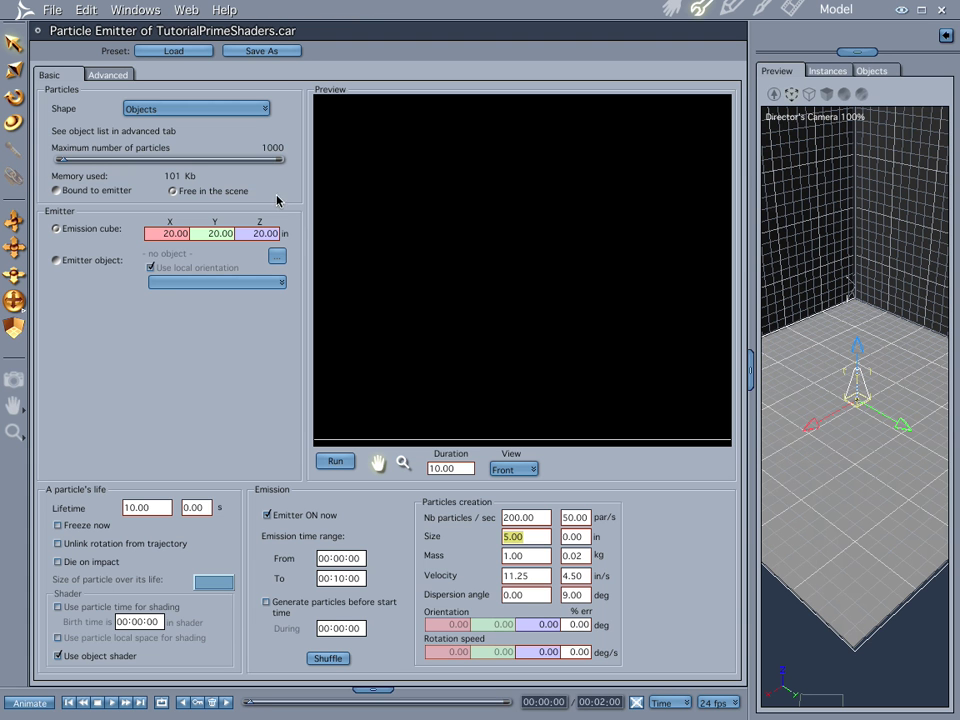
- Set the emission rate to 50 particles per second with 0% rate variation
{"action": "left_click", "coordinate": [541, 516]}
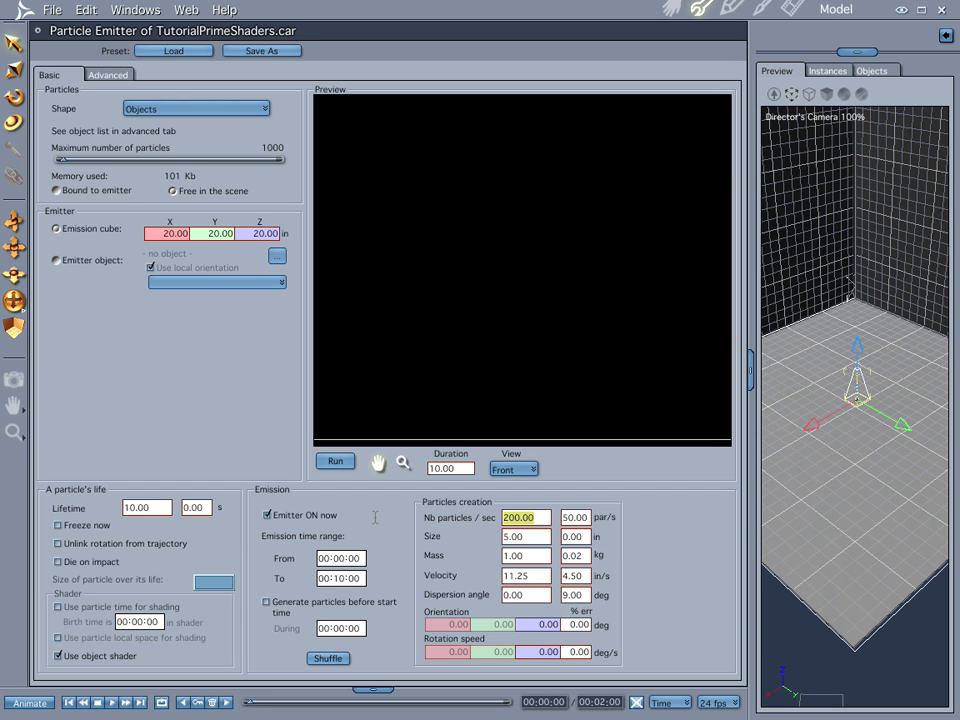
{"action": "type", "text": "50"}
{"action": "key", "text": "Return"}
{"action": "left_click", "coordinate": [566, 517]}
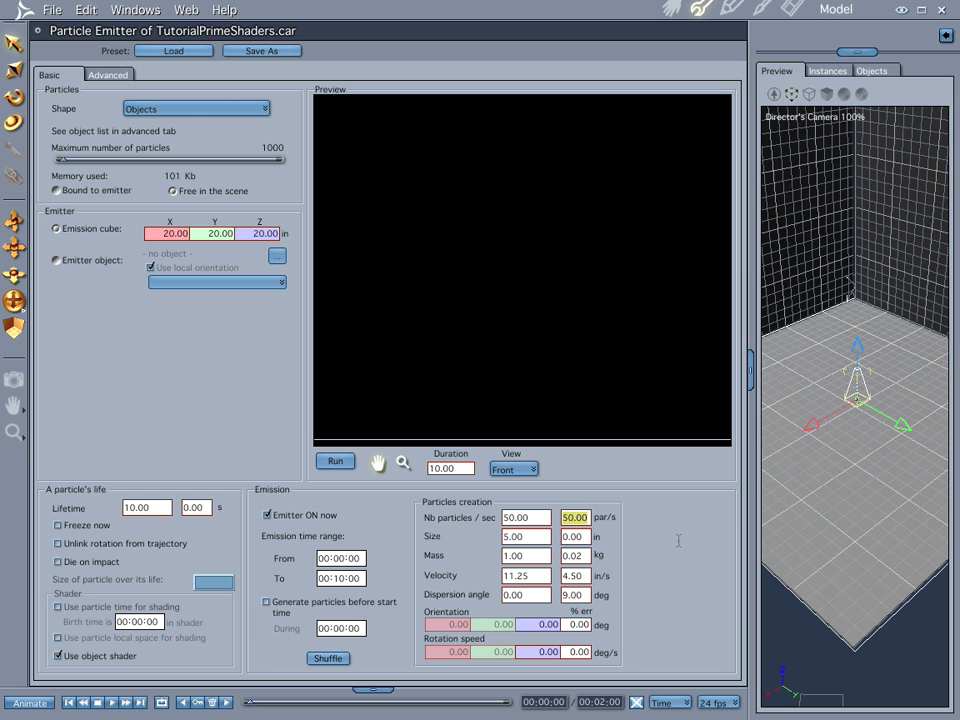
{"action": "type", "text": "0"}
{"action": "key", "text": "Return"}
- Zero the % err variation for mass, velocity and dispersion angle
{"action": "left_click", "coordinate": [586, 558]}
{"action": "type", "text": "0"}
{"action": "key", "text": "Return"}
{"action": "left_click", "coordinate": [574, 575]}
{"action": "type", "text": "0"}
{"action": "key", "text": "Return"}
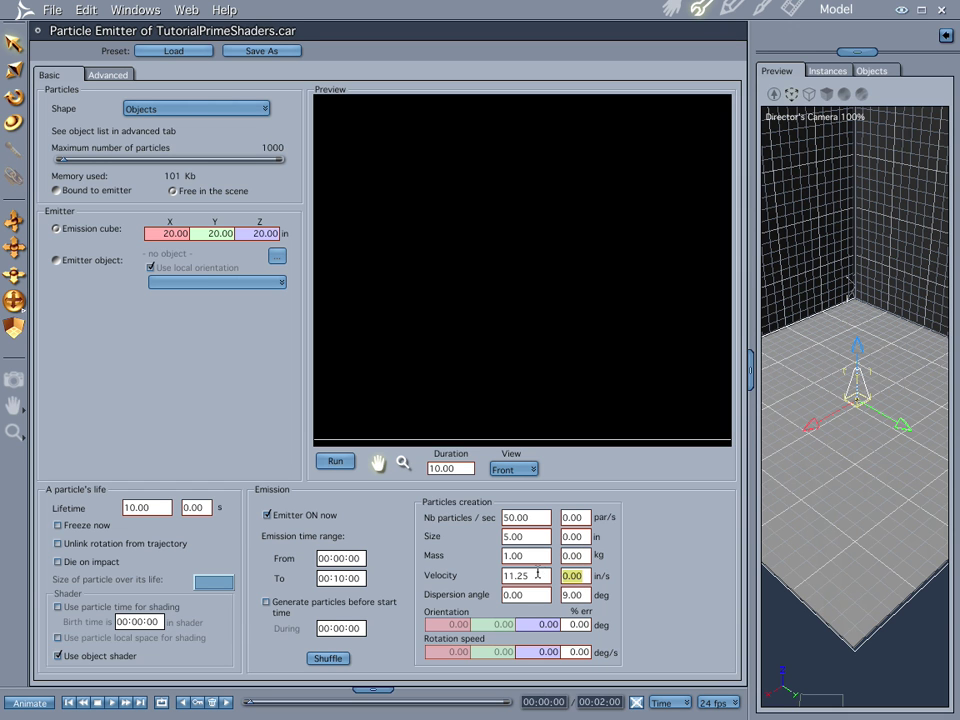
{"action": "left_click", "coordinate": [584, 595]}
{"action": "type", "text": "0"}
{"action": "key", "text": "Return"}
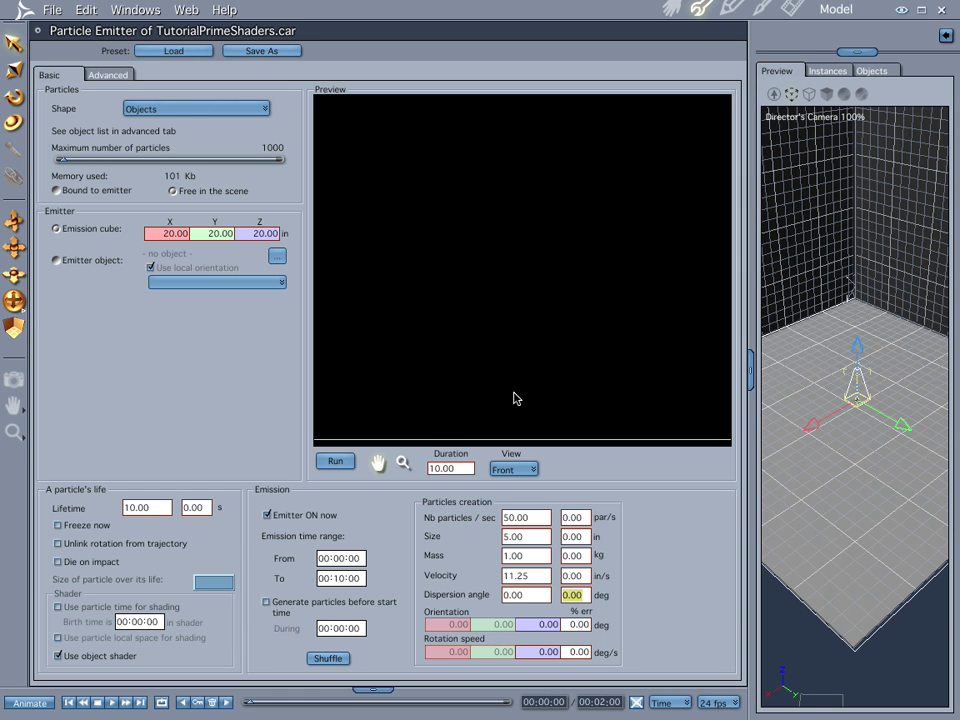
- Set particle velocity to -2 and particle size to 1 inch
{"action": "left_click", "coordinate": [540, 577]}
{"action": "key", "text": "BackSpace"}
{"action": "type", "text": "-2"}
{"action": "key", "text": "Return"}
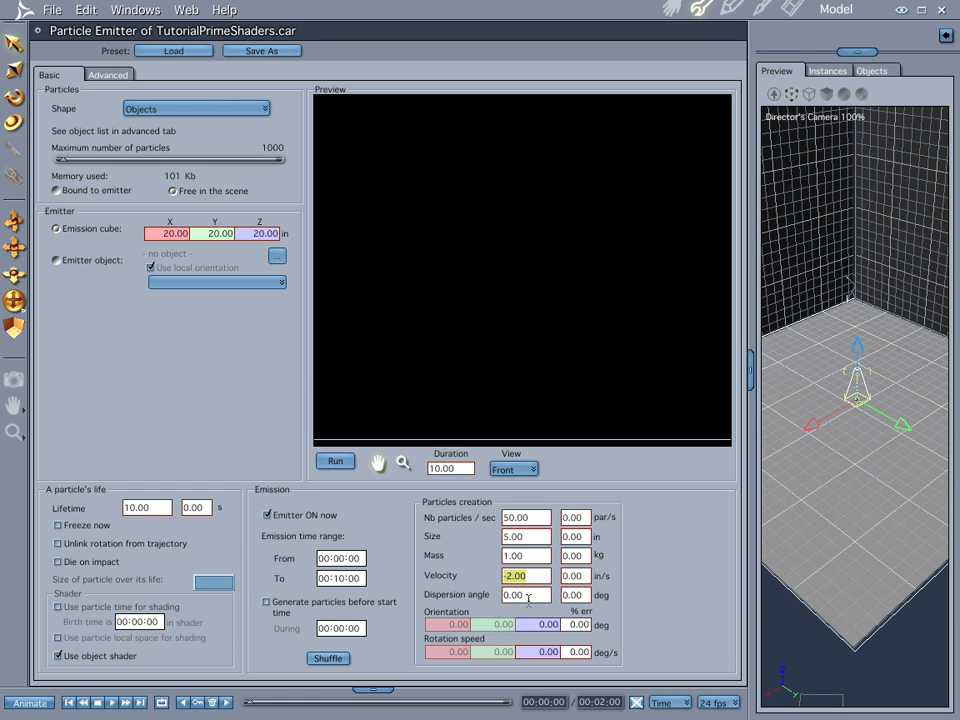
{"action": "left_click", "coordinate": [539, 540]}
{"action": "type", "text": "1"}
{"action": "key", "text": "Return"}
- Turn on Die on impact and Unlink rotation from trajectory in the particle's life panel
{"action": "left_click", "coordinate": [57, 563]}
{"action": "left_click", "coordinate": [57, 544]}
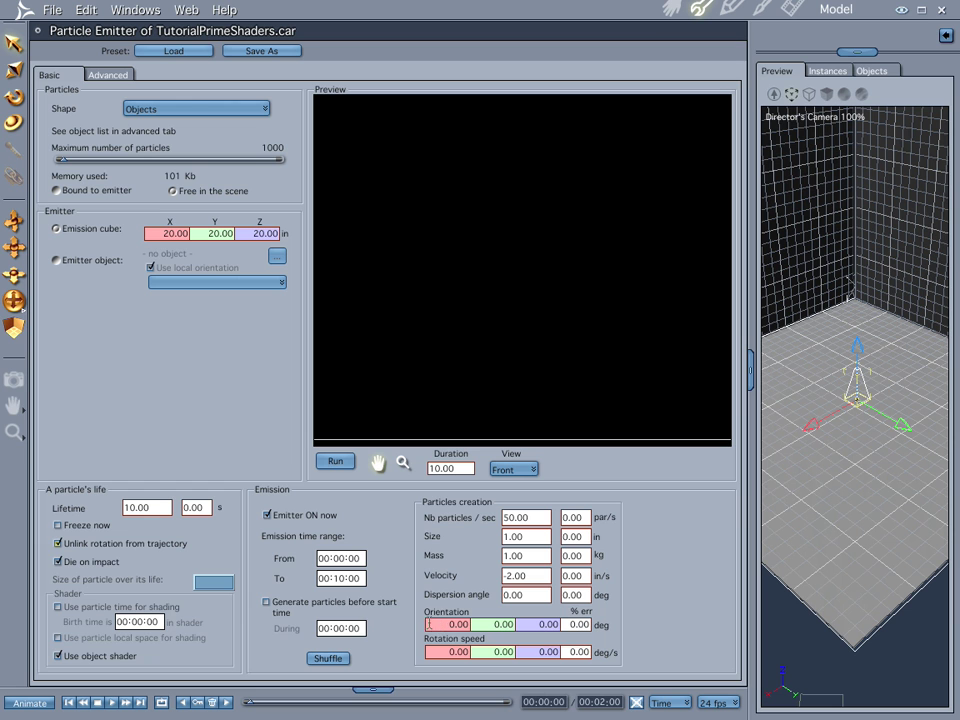
{"action": "left_click", "coordinate": [57, 544]}
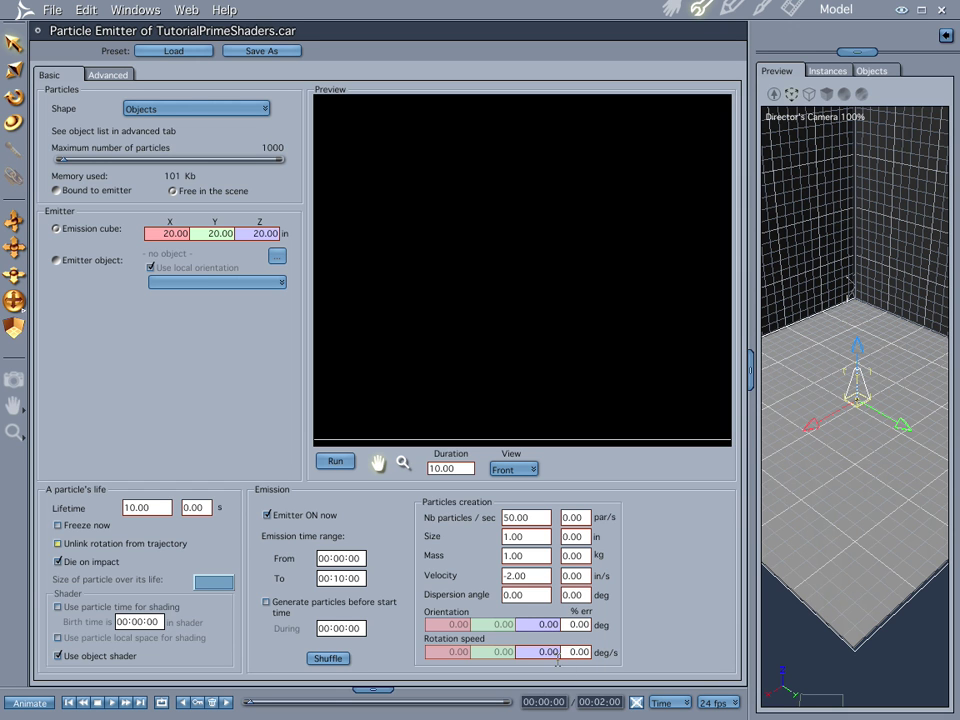
{"action": "left_click", "coordinate": [58, 544]}
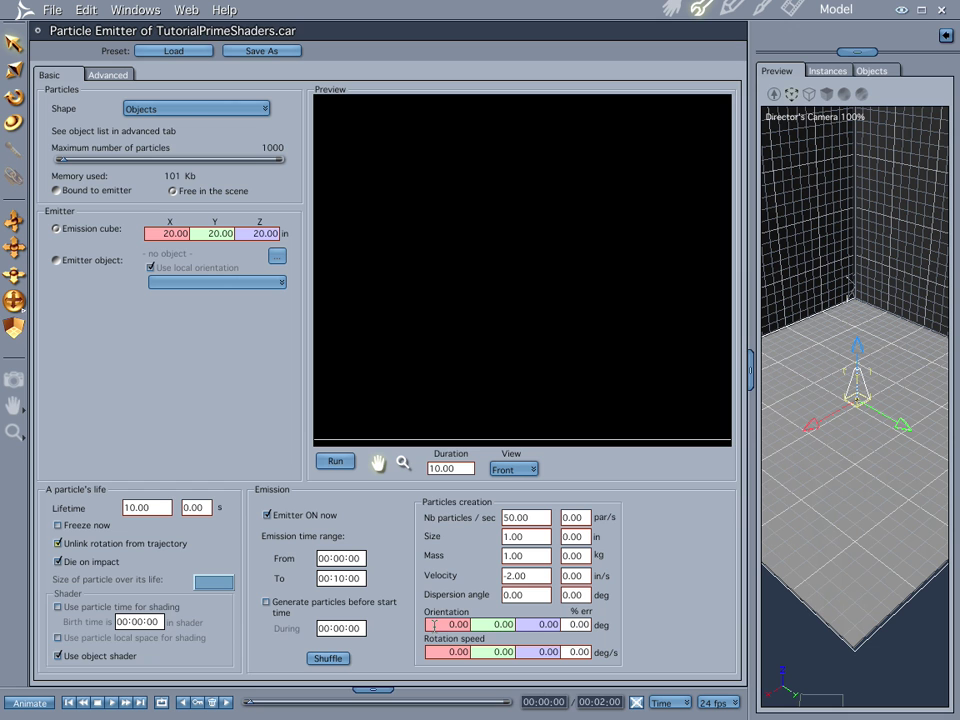
- Set particle orientation to 180, -180, 180 degrees with 45% variation
{"action": "left_click_drag", "start_coordinate": [434, 624], "coordinate": [548, 624]}
{"action": "type", "text": "180"}
{"action": "key", "text": "Return"}
{"action": "key", "text": "Tab"}
{"action": "key", "text": "BackSpace"}
{"action": "type", "text": "-180"}
{"action": "key", "text": "Return"}
{"action": "key", "text": "Tab"}
{"action": "left_click", "coordinate": [567, 624]}
{"action": "type", "text": "45"}
{"action": "key", "text": "Return"}
- Give the particles a rotation speed of 100 deg/s on X, Y and Z
{"action": "left_click", "coordinate": [443, 652]}
{"action": "type", "text": "1"}
{"action": "left_click", "coordinate": [486, 651]}
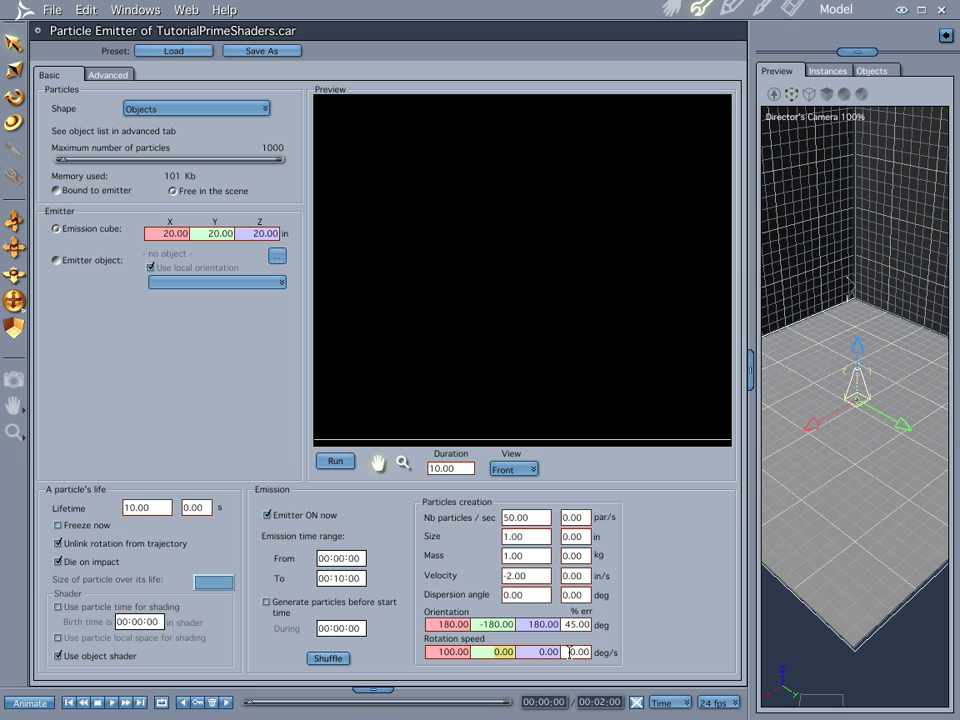
{"action": "type", "text": "1"}
{"action": "key", "text": "Return"}
{"action": "left_click", "coordinate": [535, 652]}
- Test-render the snowfall at 00:01:03, then rewind the 3D view to 00:00:00
{"action": "left_click", "coordinate": [669, 8]}
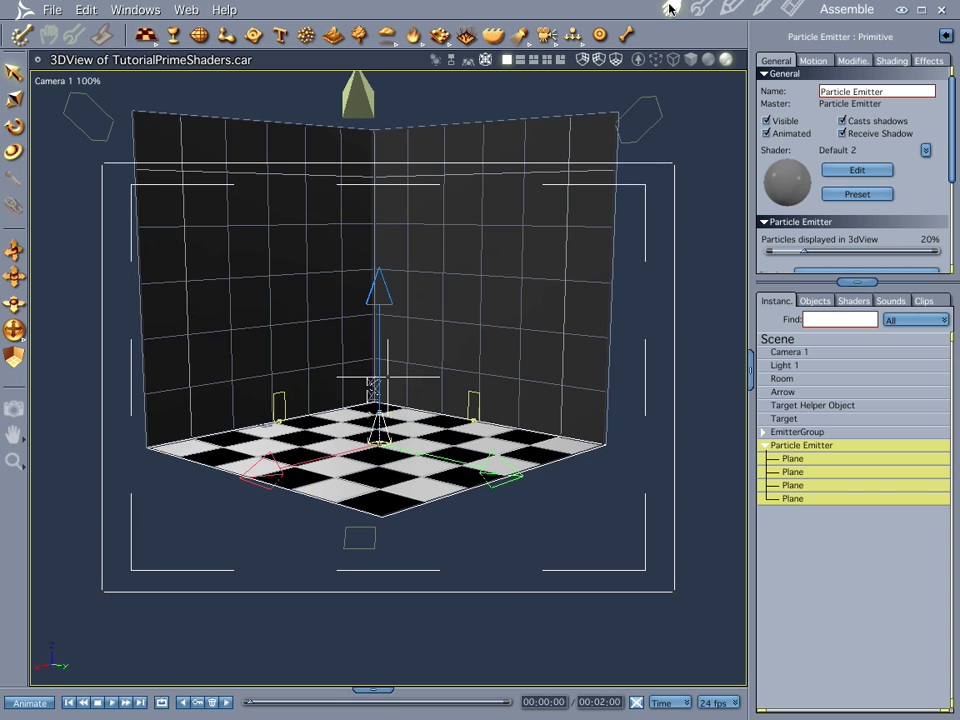
{"action": "left_click", "coordinate": [395, 703]}
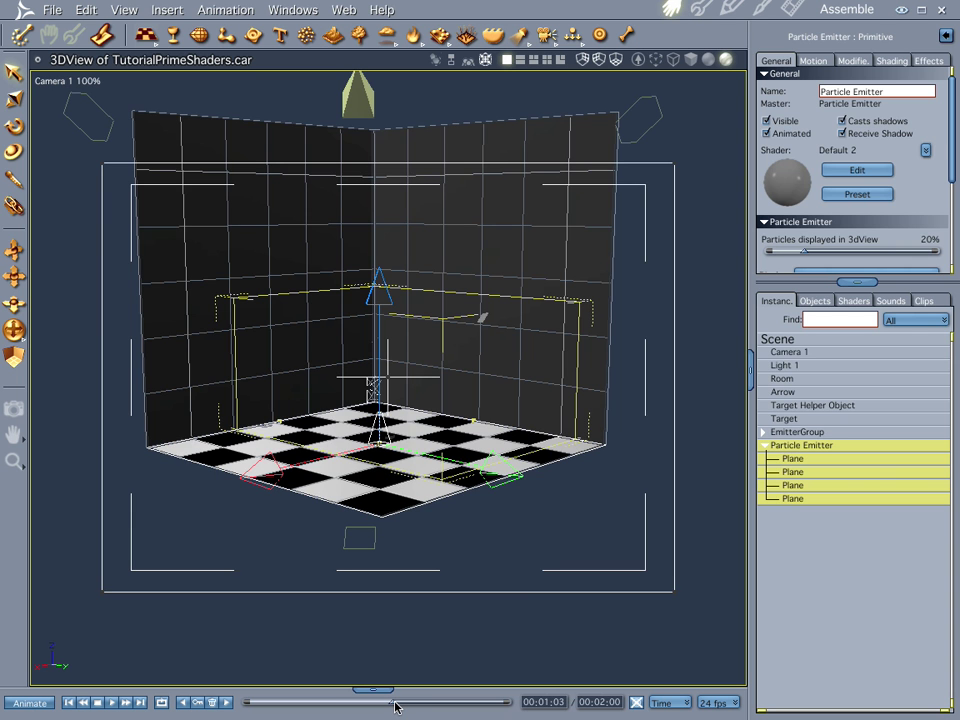
{"action": "key", "text": "ctrl+r"}
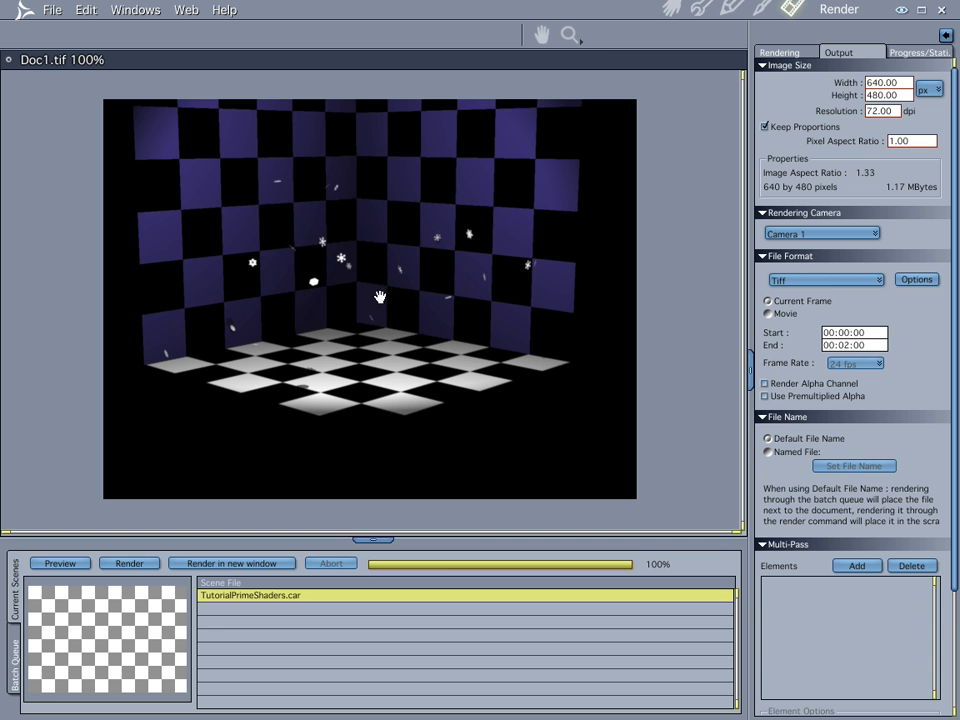
{"action": "left_click", "coordinate": [671, 9]}
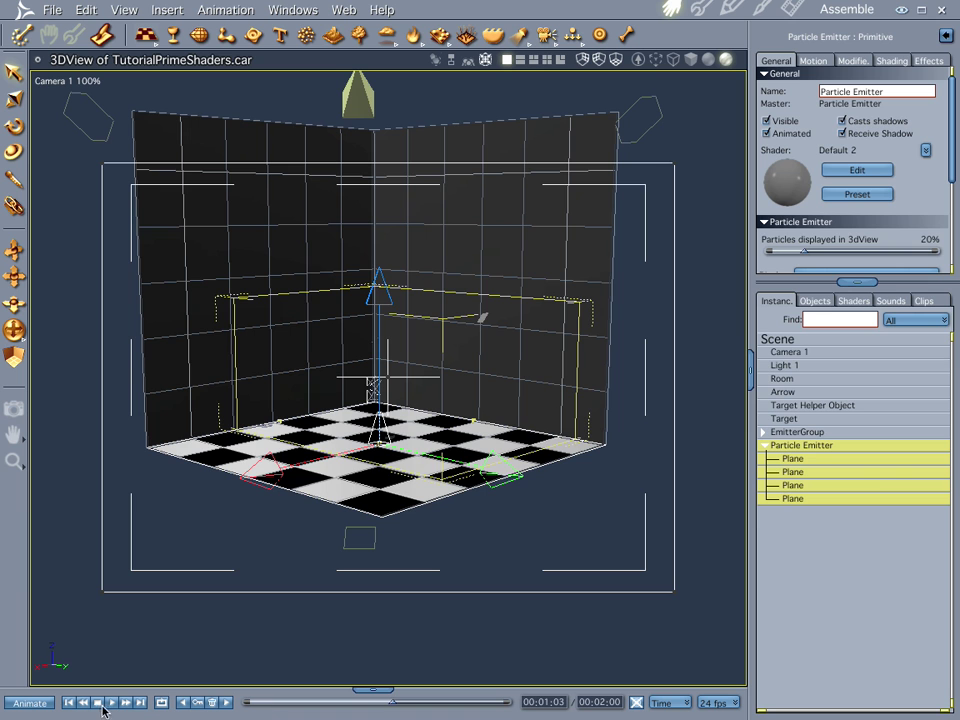
{"action": "left_click", "coordinate": [70, 703]}
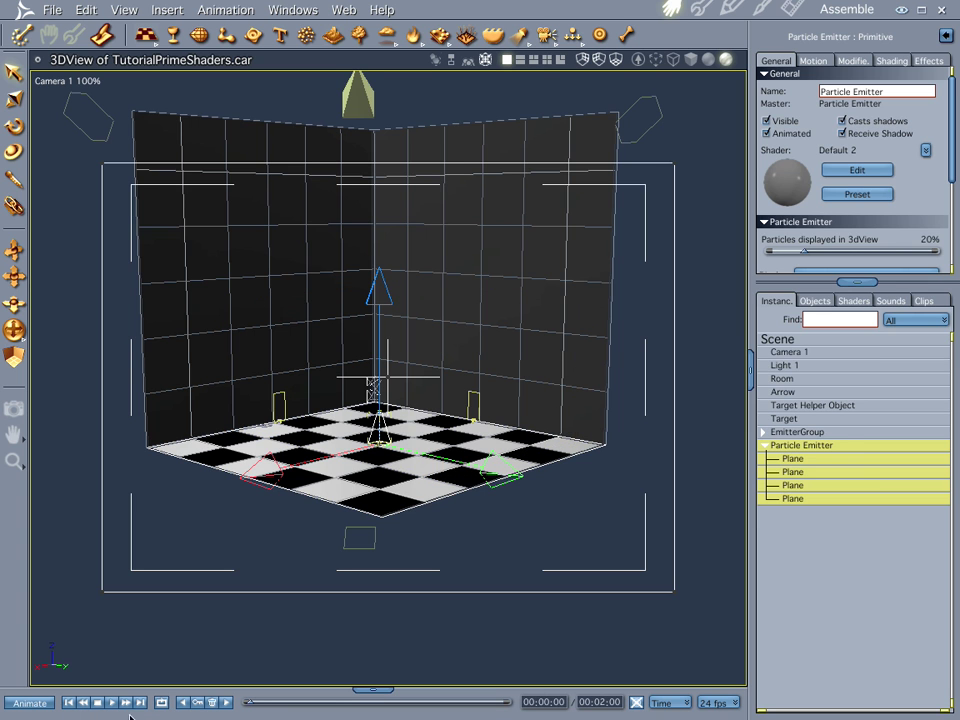
- Enable 'Generate particles before start time' in the emitter with a 00:01:00 pre-run duration
{"action": "double_click", "coordinate": [812, 449]}
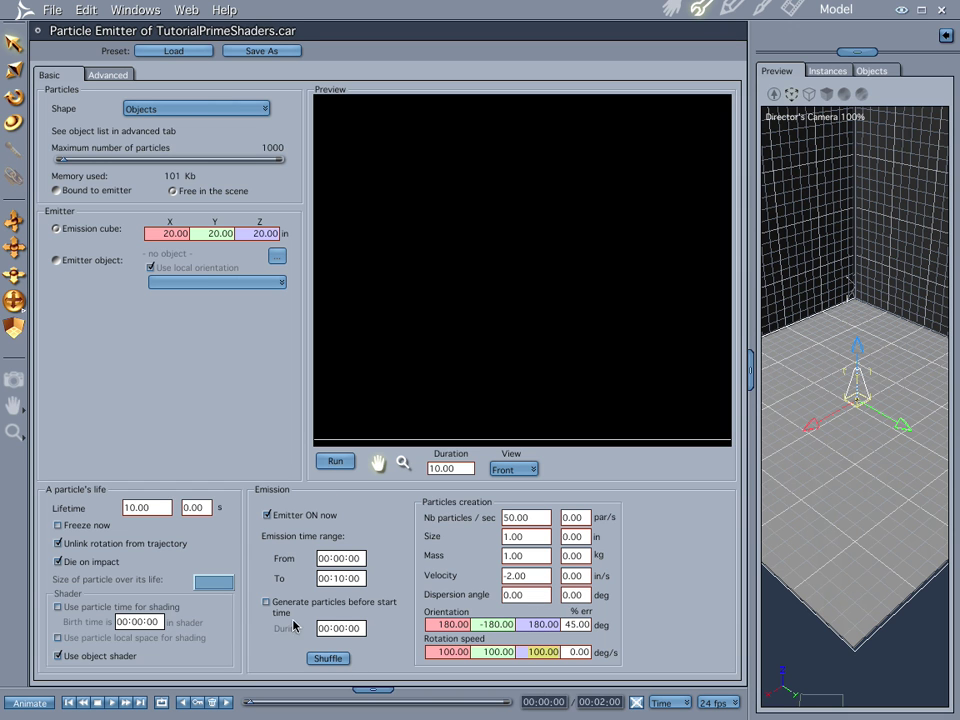
{"action": "left_click", "coordinate": [267, 603]}
{"action": "key", "text": "Return"}
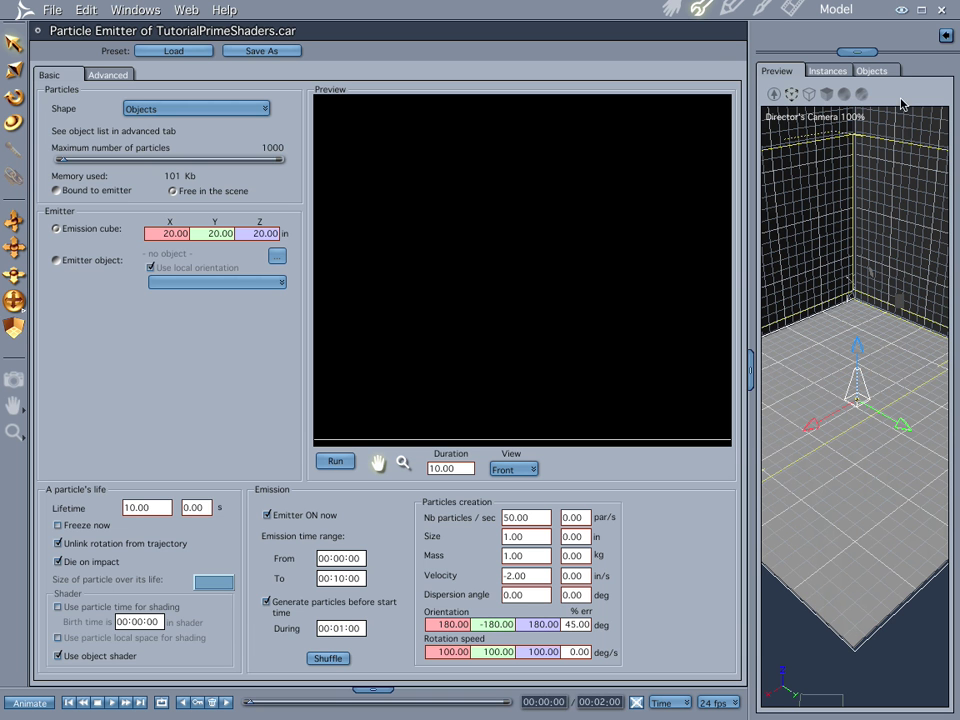
- Render the 00:00:00 frame twice to check flakes already fill the room, ending in the 3D view
{"action": "left_click", "coordinate": [672, 10]}
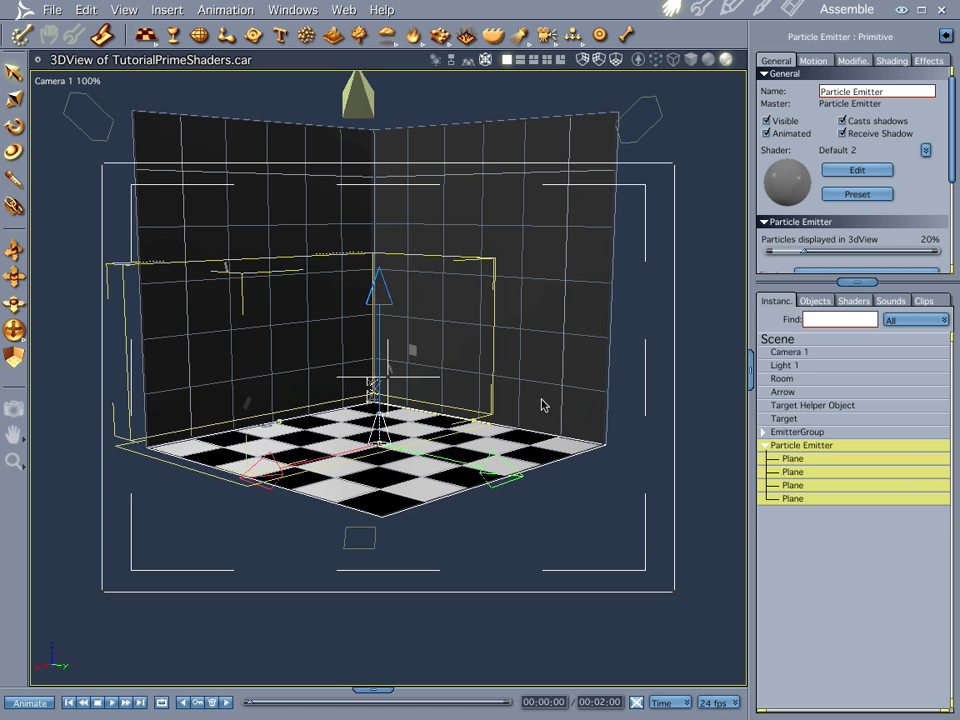
{"action": "key", "text": "ctrl+r"}
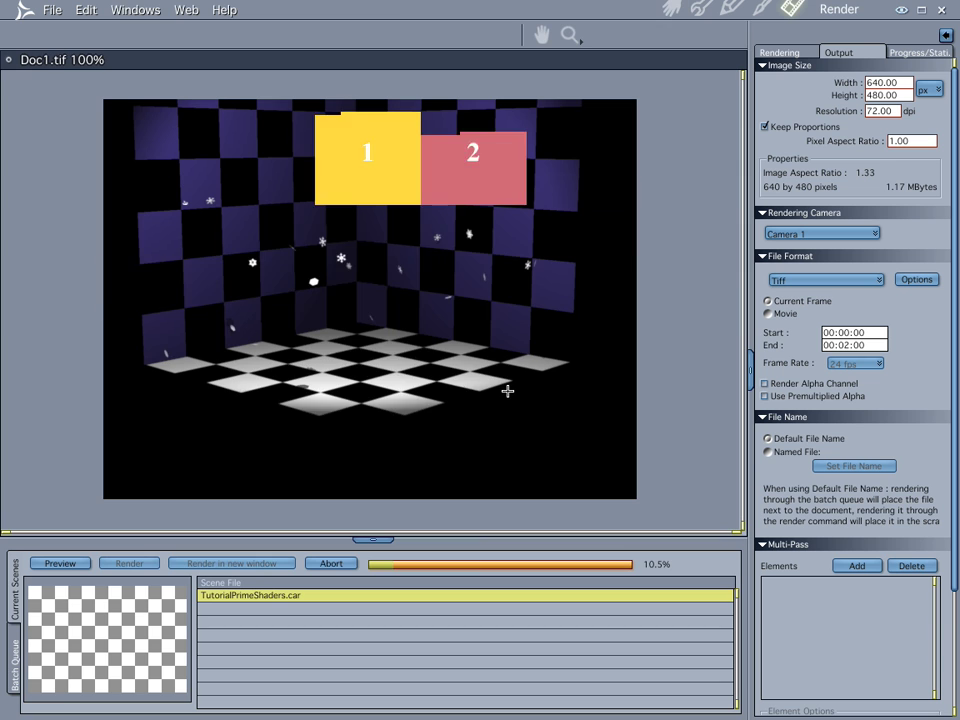
{"action": "left_click", "coordinate": [672, 10]}
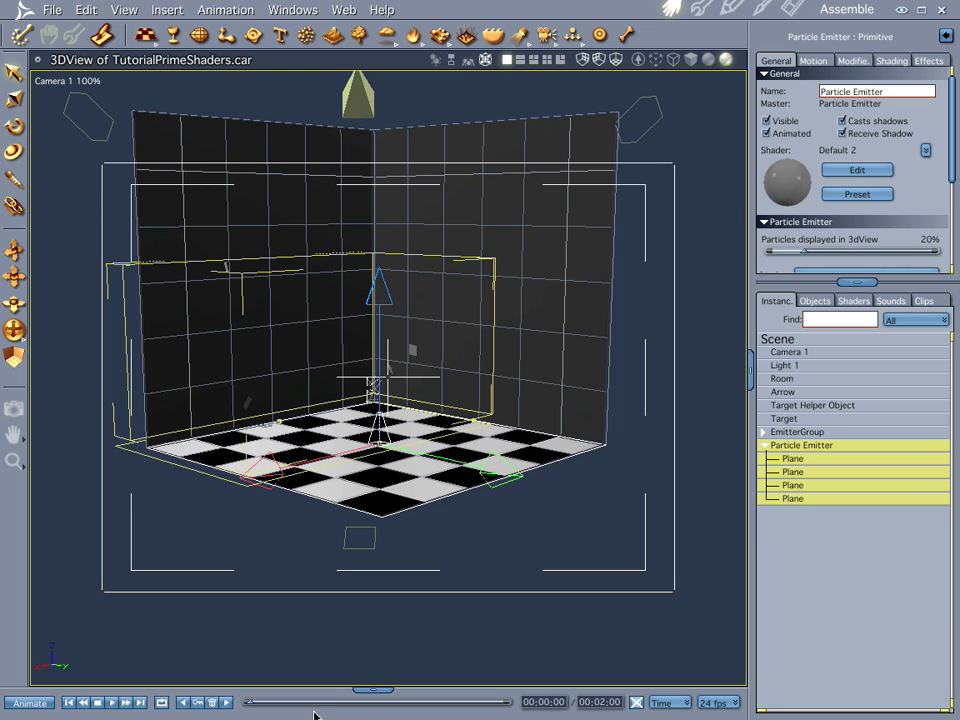
{"action": "key", "text": "ctrl+r"}
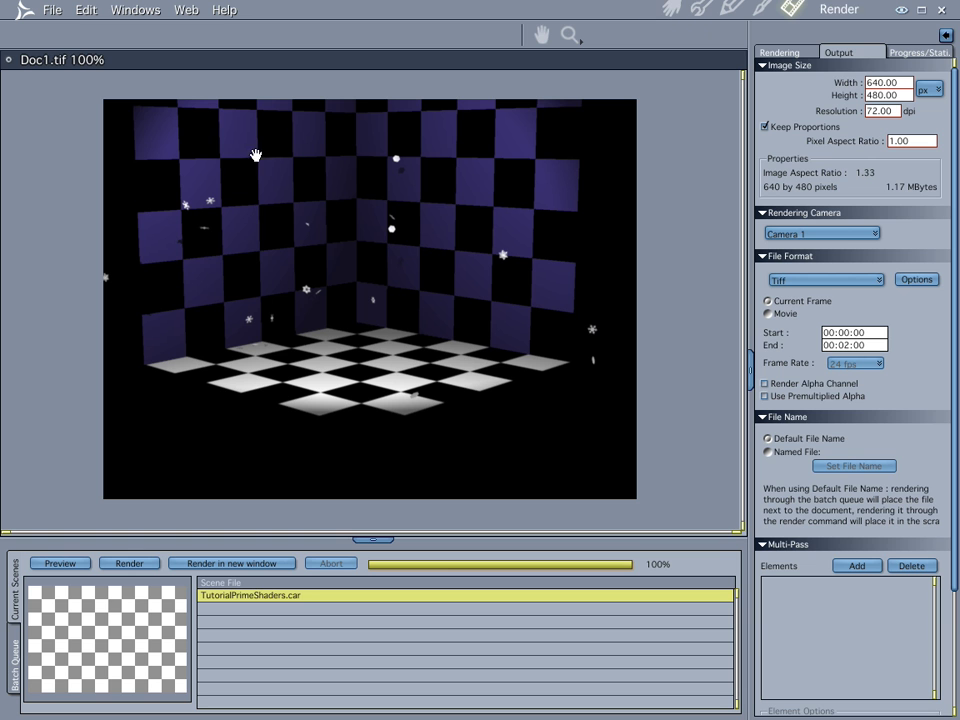
{"action": "left_click", "coordinate": [674, 10]}
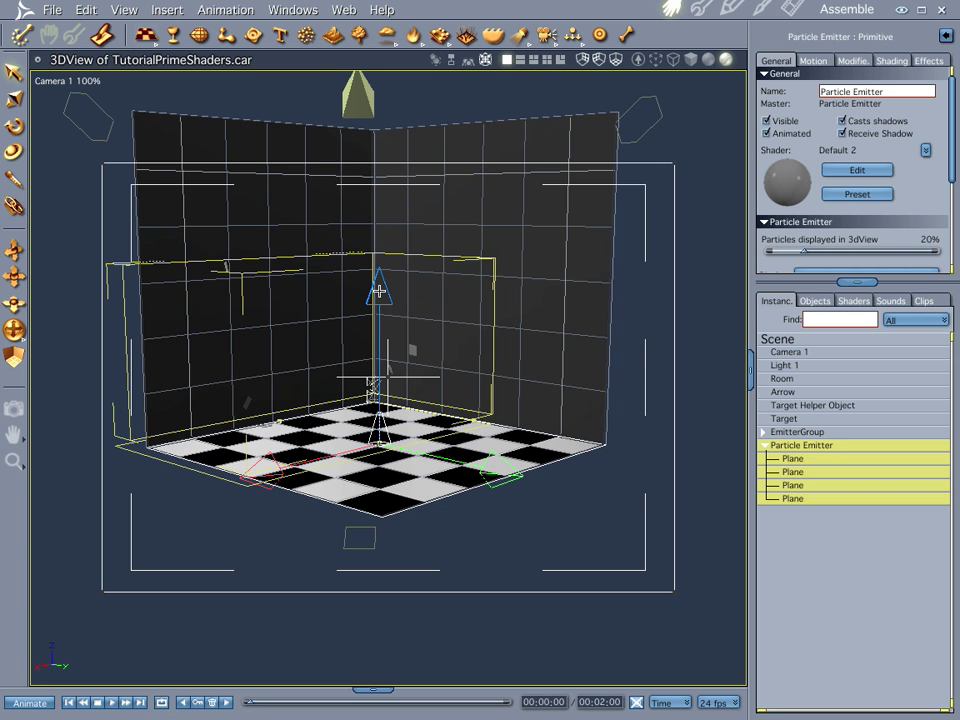
- Set the emitter's Advanced-tab local gravity Z to -5.00 in/s^2/kg
{"action": "double_click", "coordinate": [806, 446]}
{"action": "left_click", "coordinate": [107, 75]}
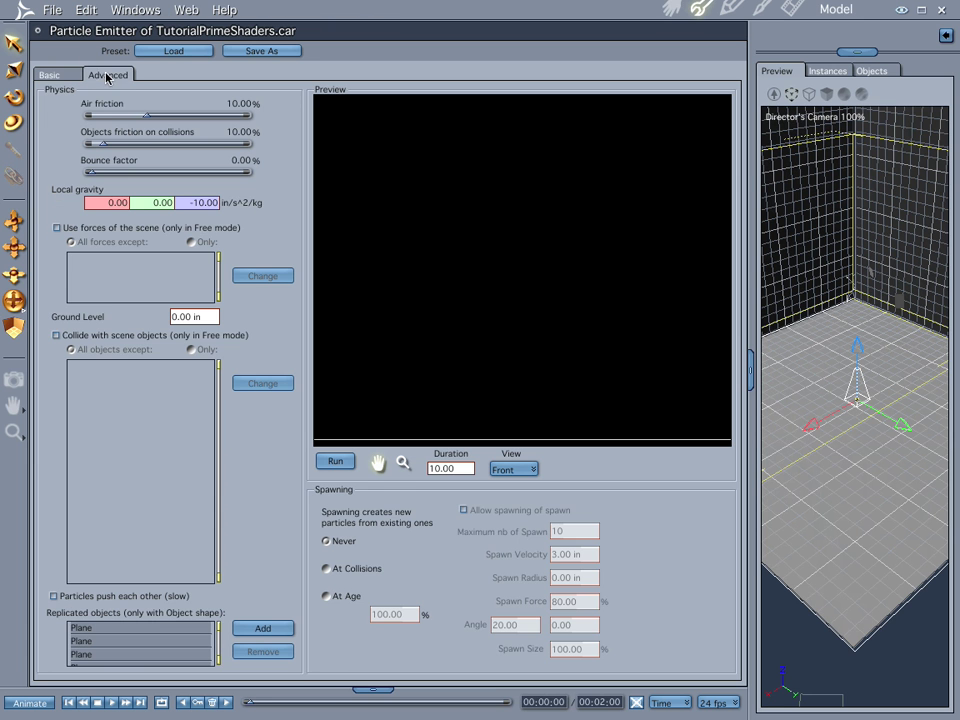
{"action": "left_click", "coordinate": [48, 75]}
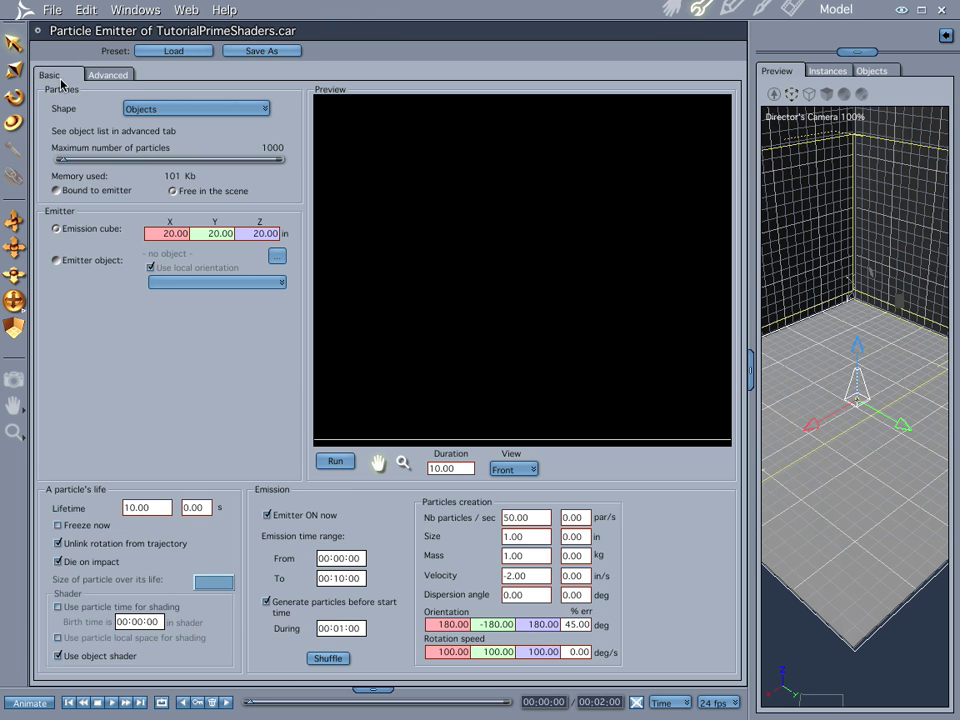
{"action": "left_click", "coordinate": [90, 74]}
{"action": "left_click", "coordinate": [55, 75]}
{"action": "left_click", "coordinate": [88, 75]}
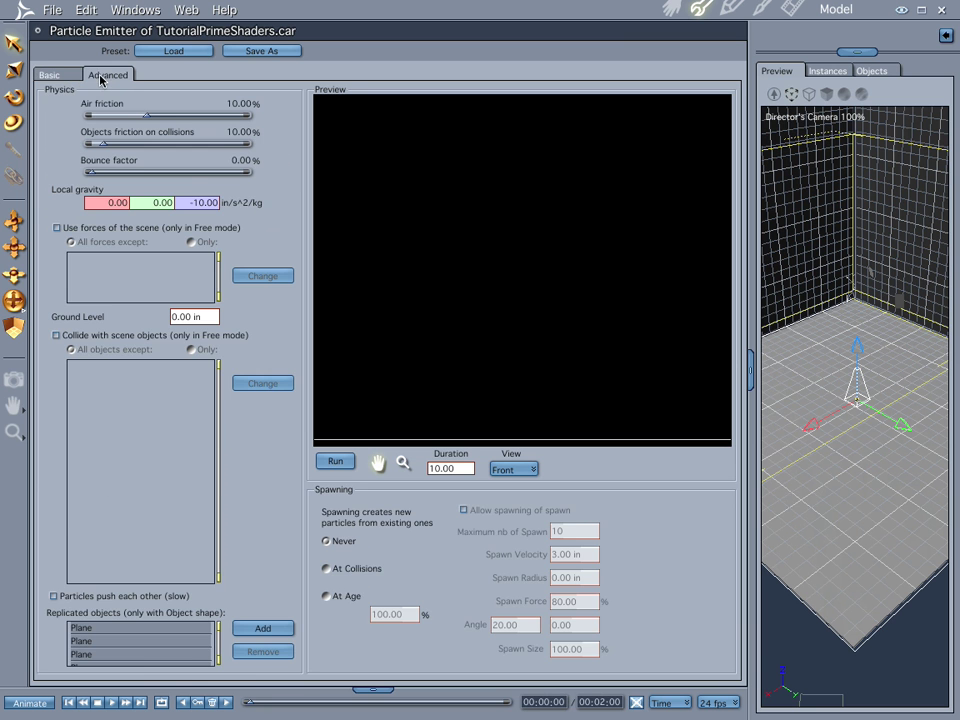
{"action": "left_click", "coordinate": [48, 75]}
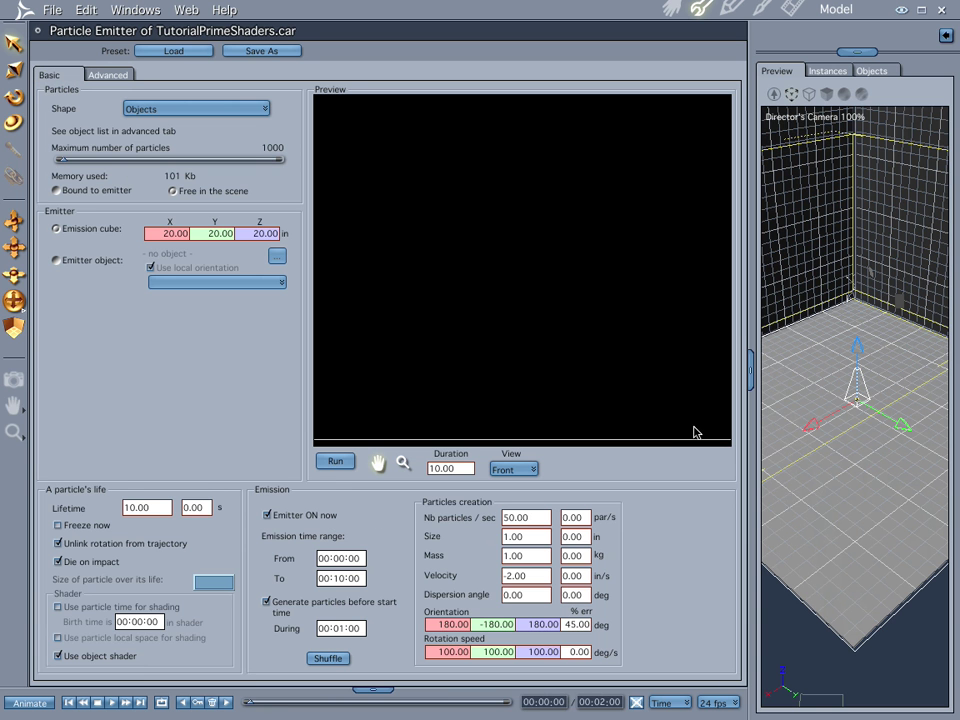
{"action": "left_click", "coordinate": [100, 75]}
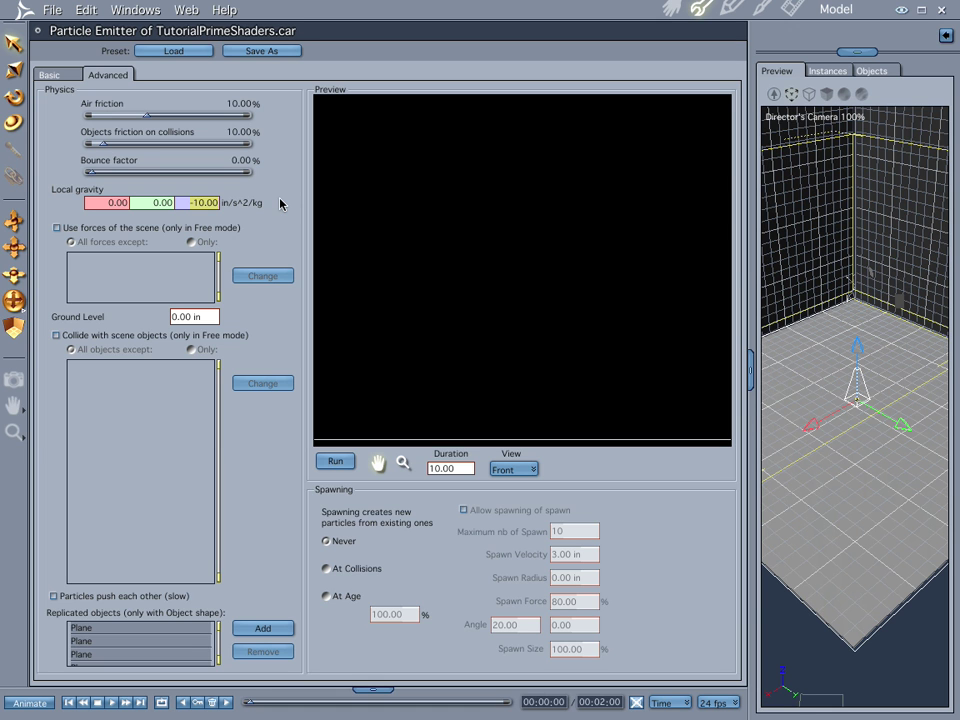
{"action": "key", "text": "Return"}
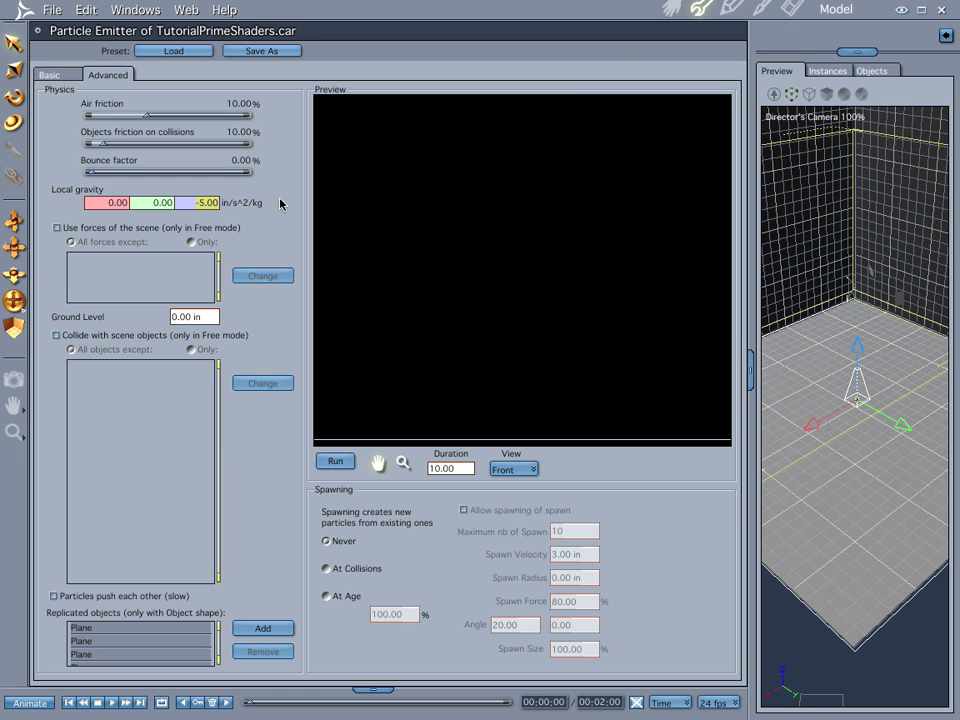
- Return to the scene, scrub the timeline to check the snowflake particles, then switch to QuickTime Player
{"action": "left_click", "coordinate": [673, 9]}
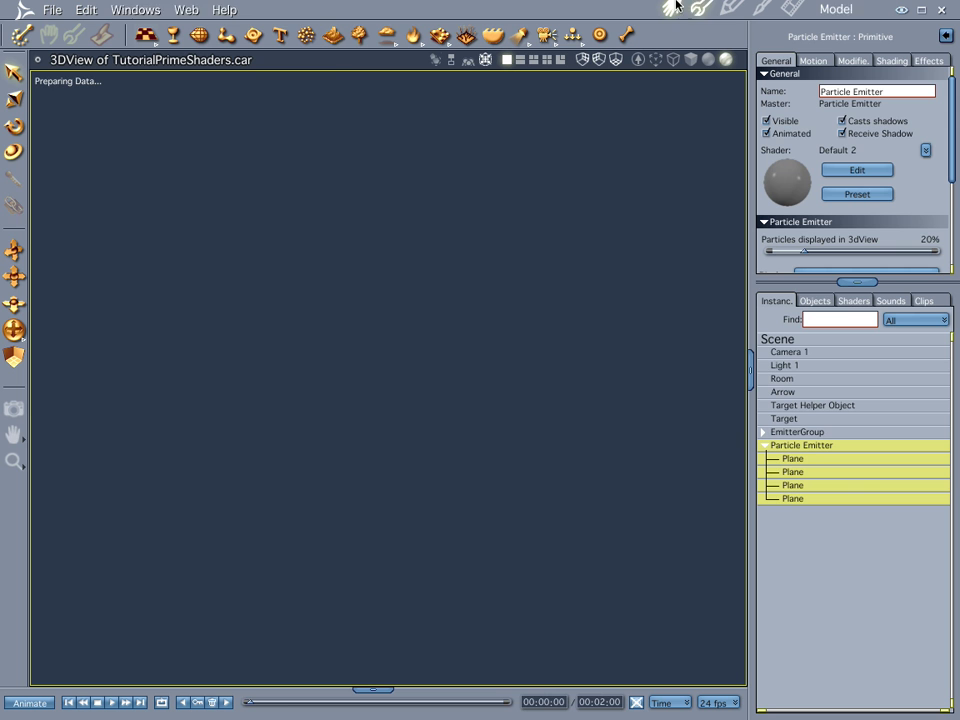
{"action": "left_click_drag", "start_coordinate": [285, 709], "coordinate": [498, 703]}
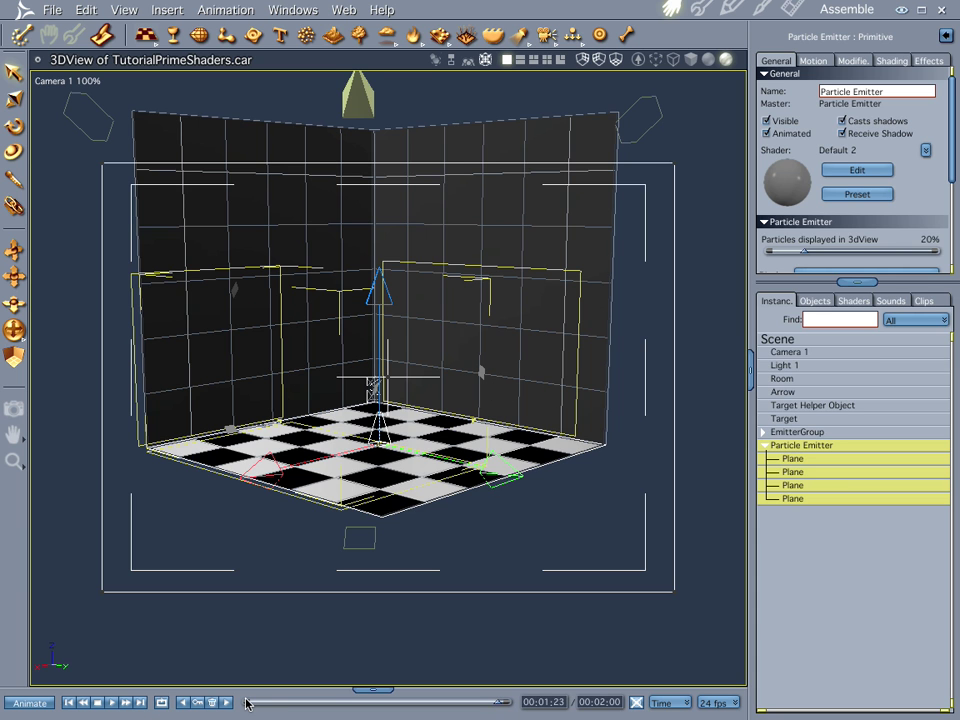
{"action": "key", "text": "super+Tab"}
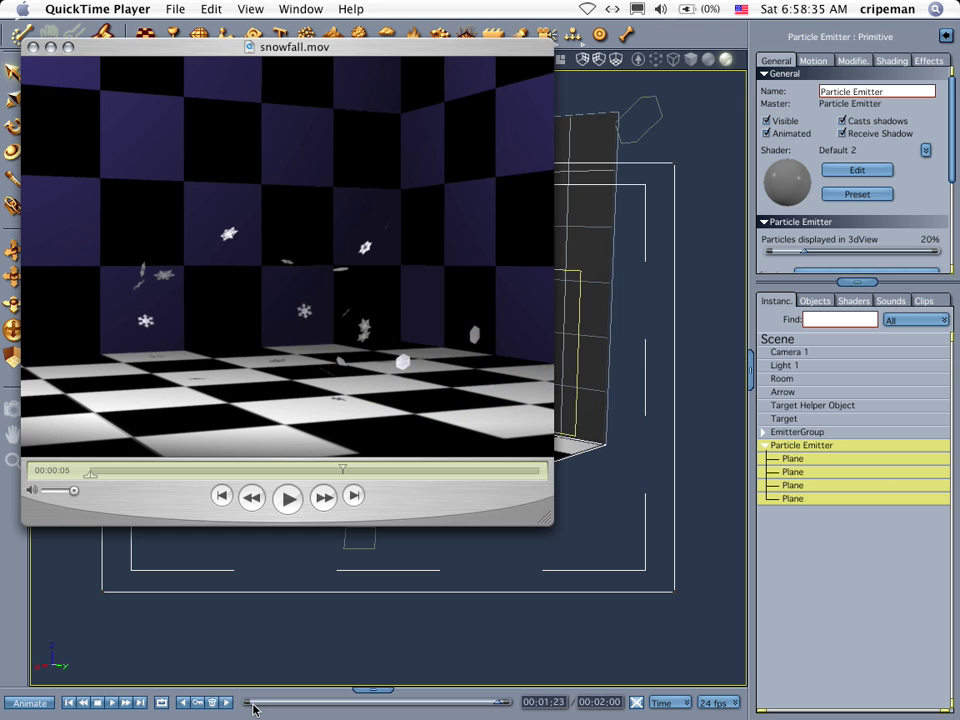
- Watch snowfall.mov play full screen as the snowflakes tumble through the checkered room
{"action": "key", "text": "super+f"}
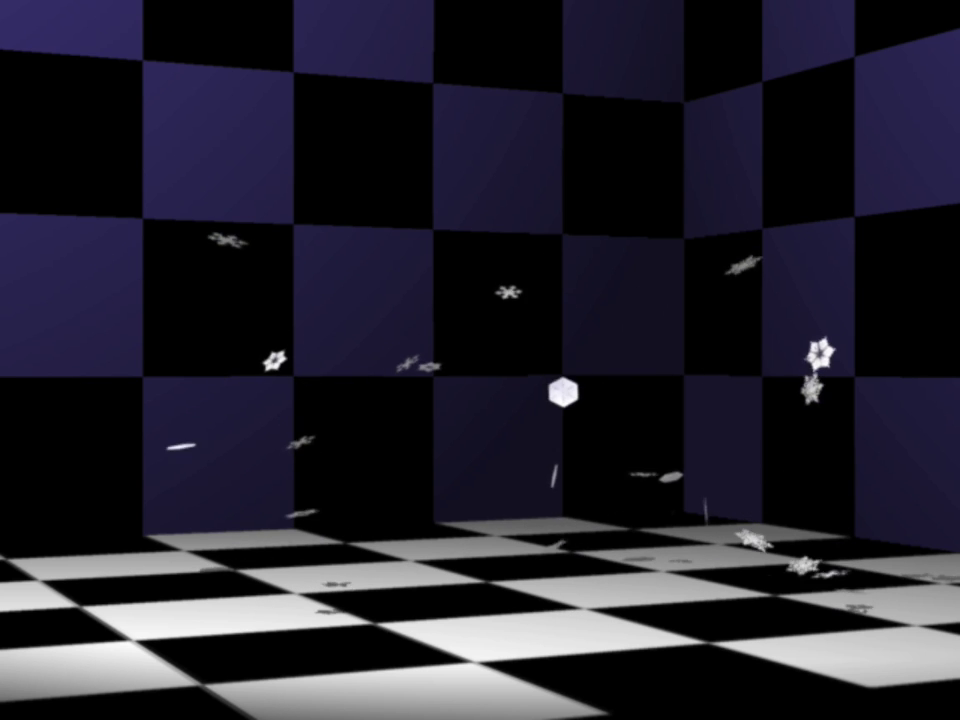
{"action": "mouse_move", "coordinate": [250, 700]}
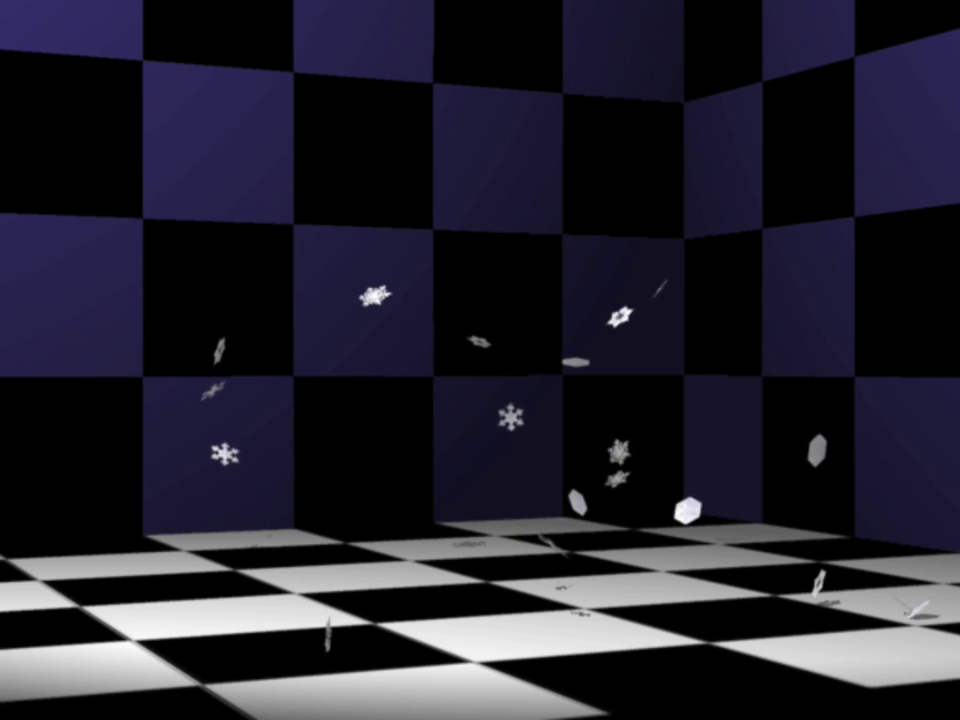
{"action": "mouse_move", "coordinate": [543, 423]}
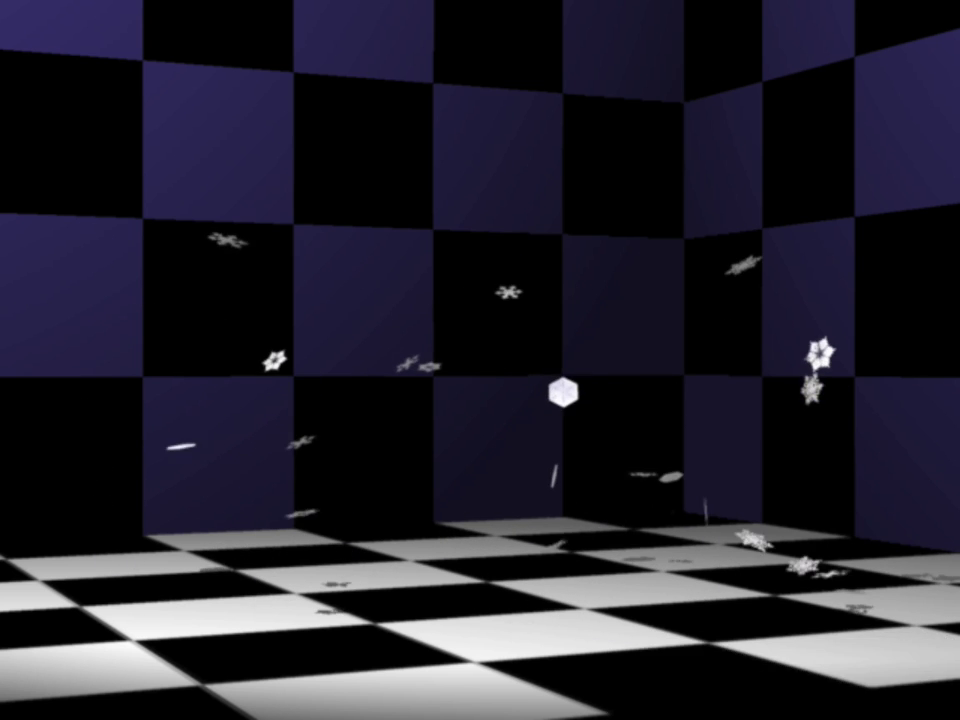